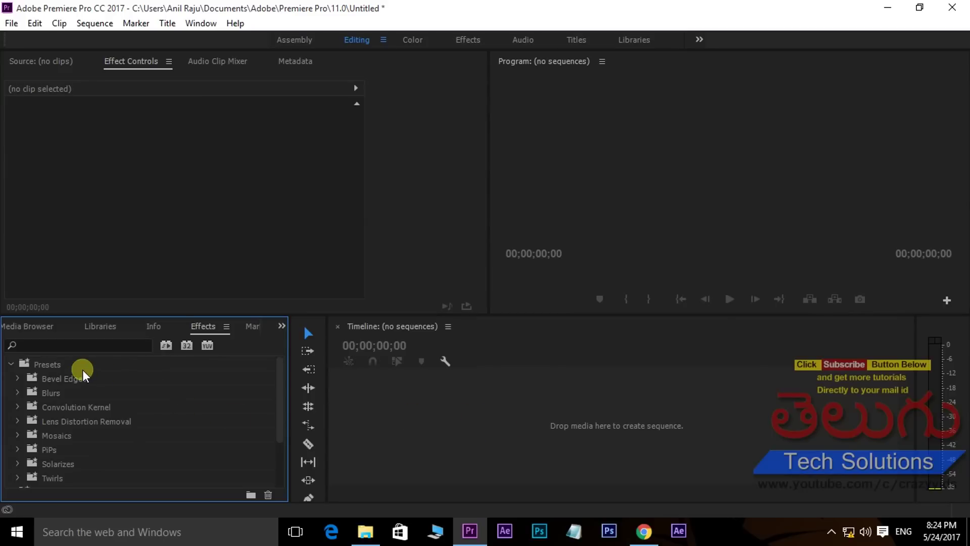
# Show the Sonduck Premiere Color Pack folder with its ten presets, then return to the YouTube page in Chrome
pyautogui.click(373, 537)
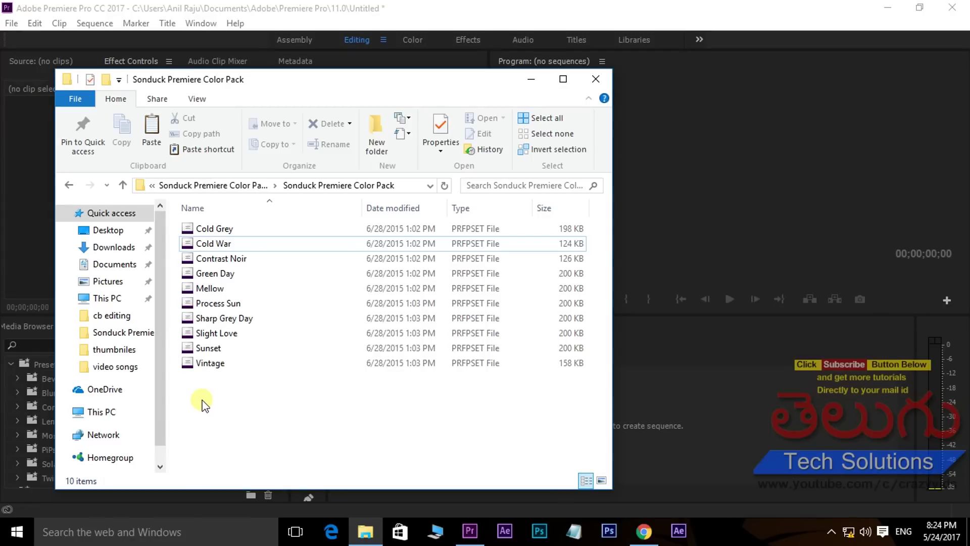
pyautogui.click(644, 530)
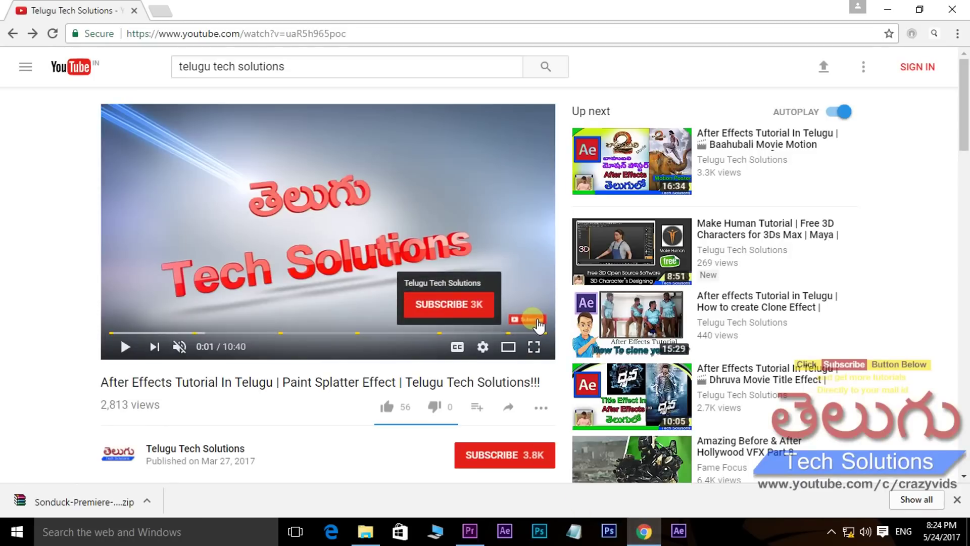
# Open the Telugu Tech Solutions channel and scroll through its uploaded videos
pyautogui.scroll(-2, 538, 326)
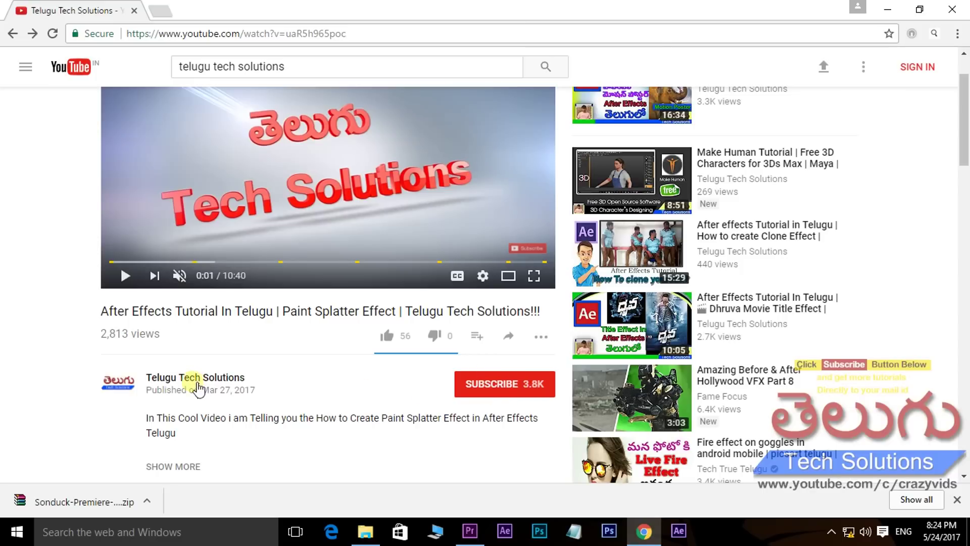
pyautogui.click(201, 379)
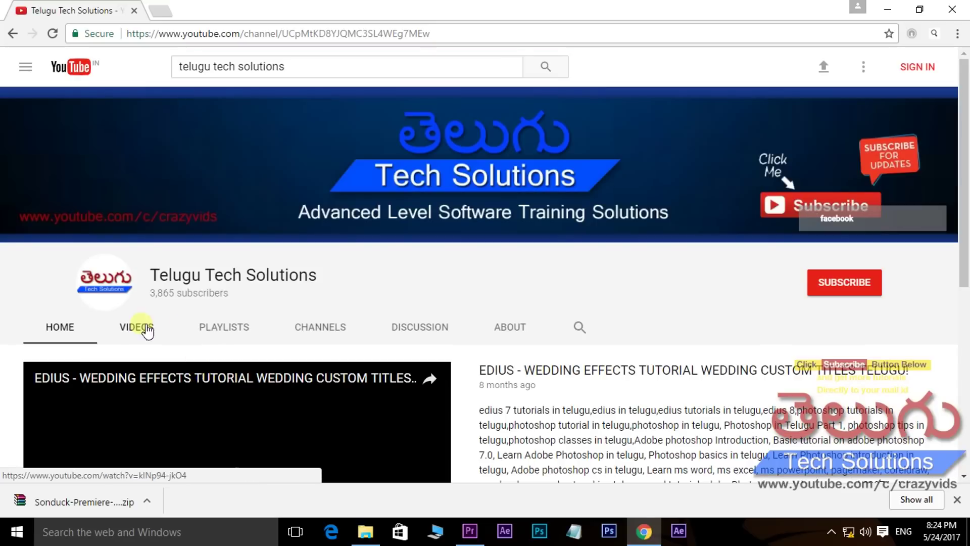
pyautogui.click(137, 326)
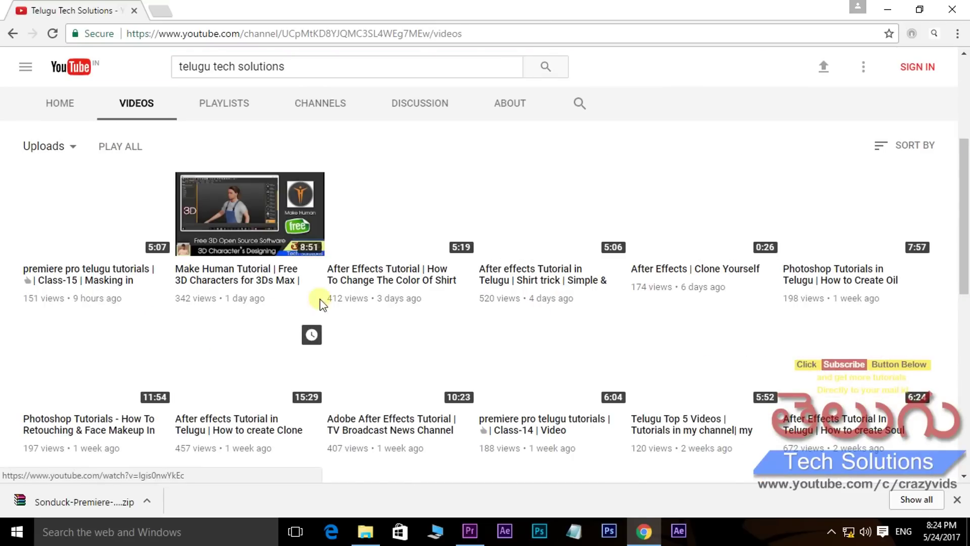
pyautogui.scroll(-2, 404, 275)
pyautogui.scroll(-4, 417, 271)
pyautogui.scroll(-3, 412, 266)
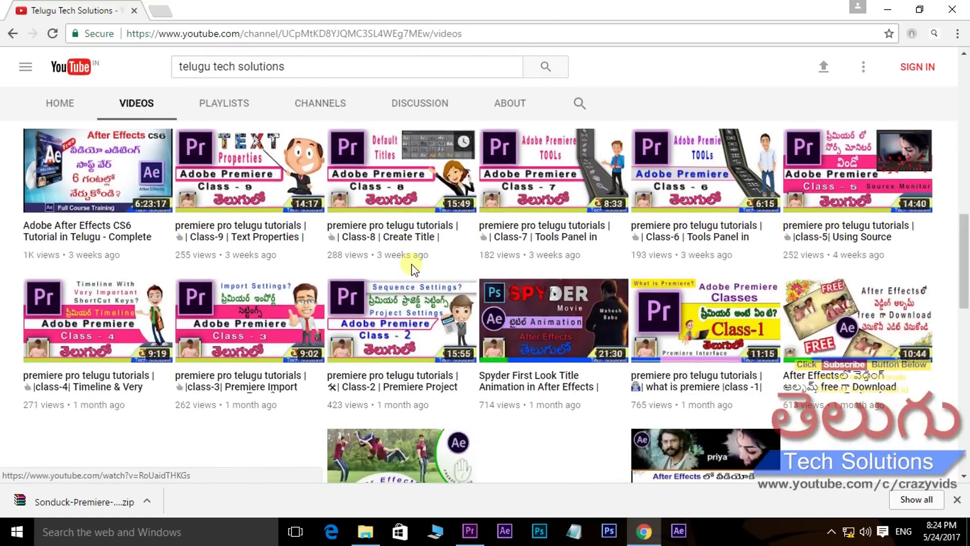
pyautogui.scroll(8, 407, 273)
pyautogui.scroll(6, 412, 265)
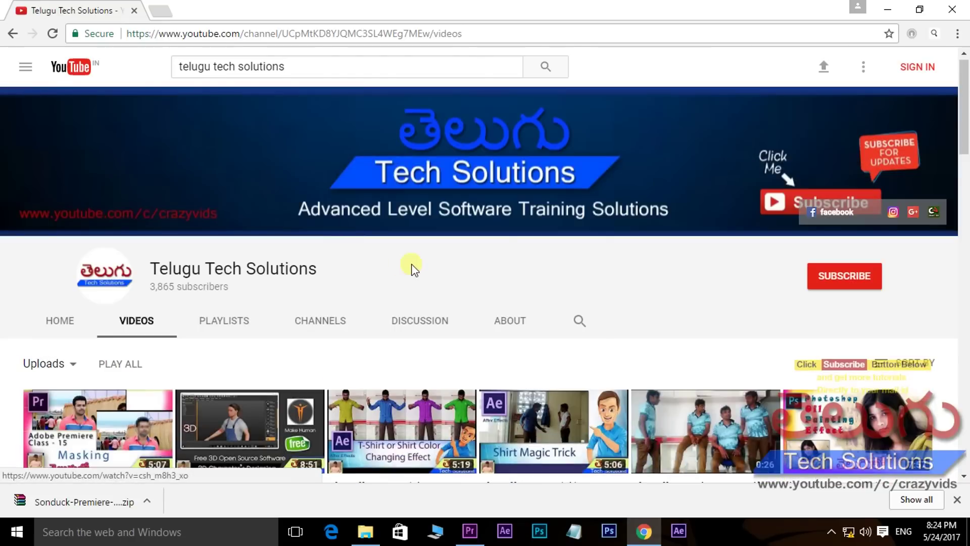
# Browse the channel's playlists, then switch back to Premiere Pro
pyautogui.click(236, 323)
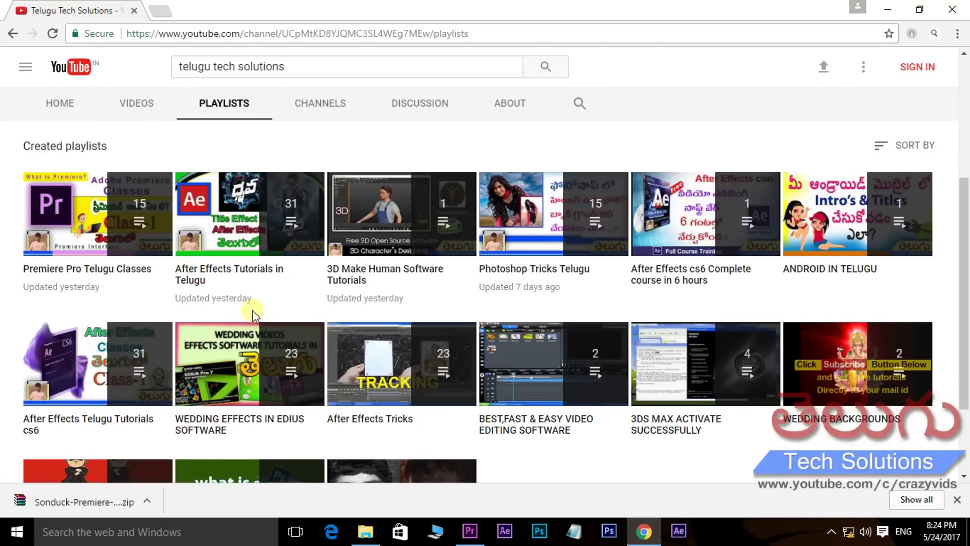
pyautogui.scroll(-1, 116, 223)
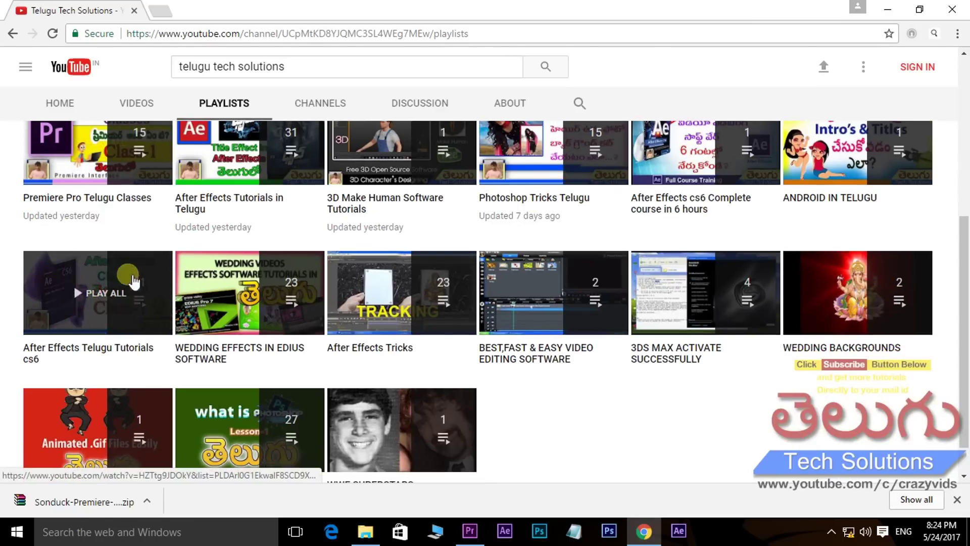
pyautogui.scroll(-1, 151, 303)
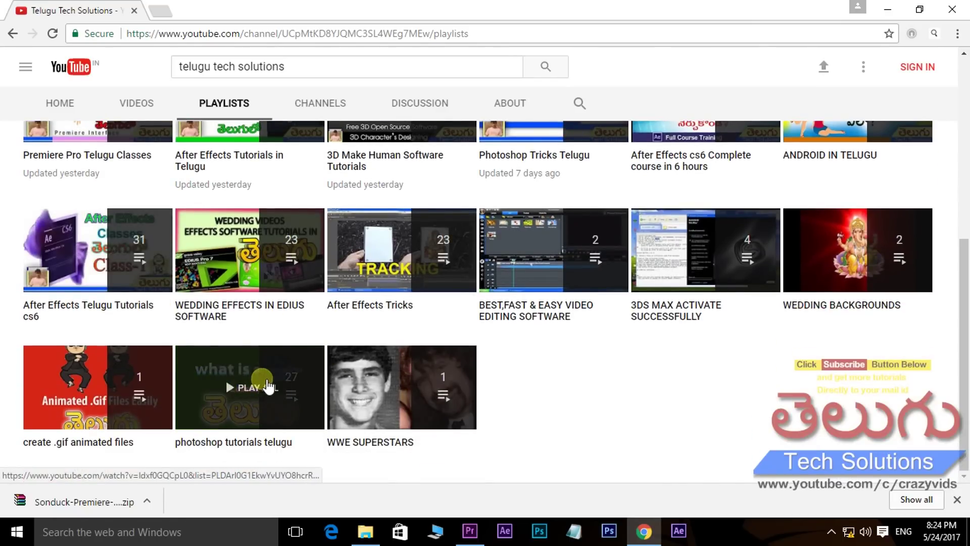
pyautogui.scroll(1, 299, 321)
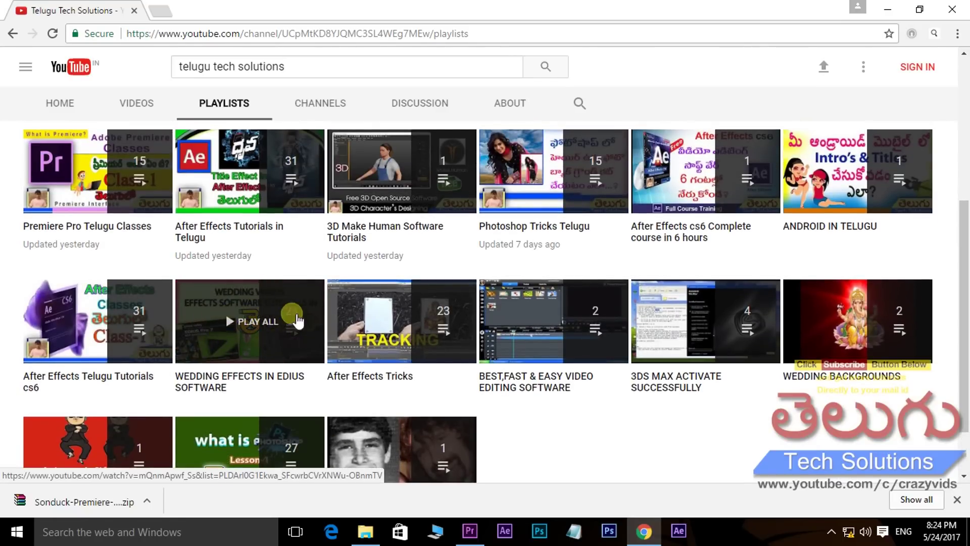
pyautogui.scroll(4, 286, 337)
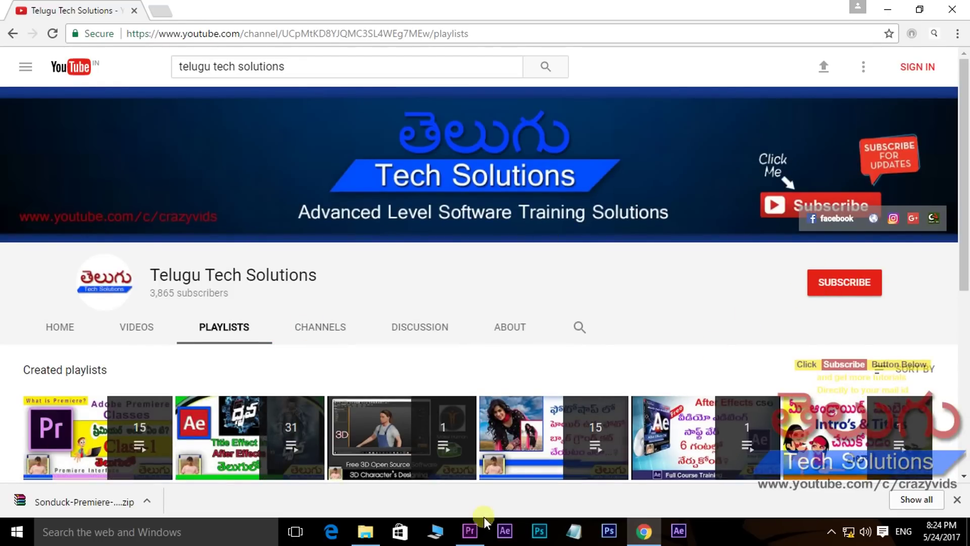
pyautogui.click(469, 530)
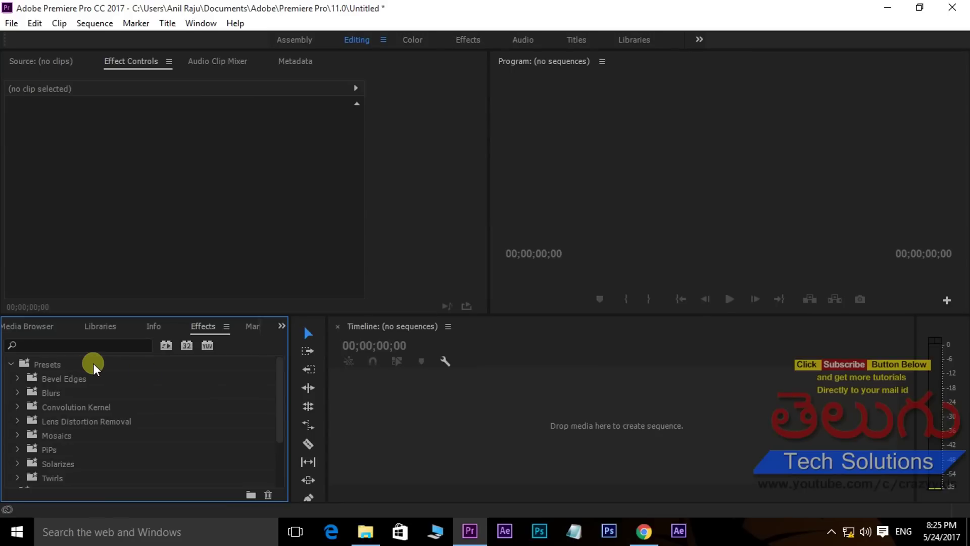
pyautogui.click(365, 531)
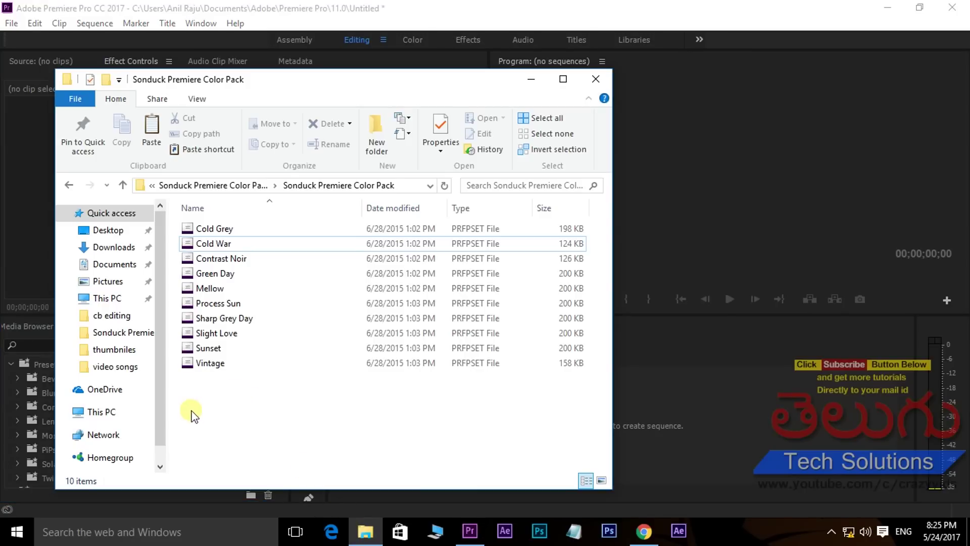
pyautogui.moveTo(192, 414); pyautogui.dragTo(264, 227)
pyautogui.click(217, 401)
pyautogui.click(531, 80)
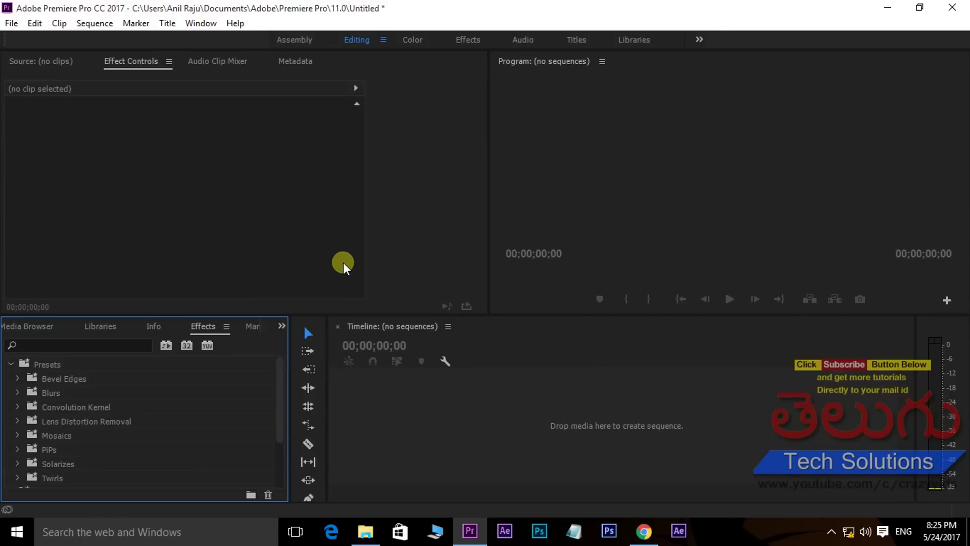
pyautogui.click(42, 359)
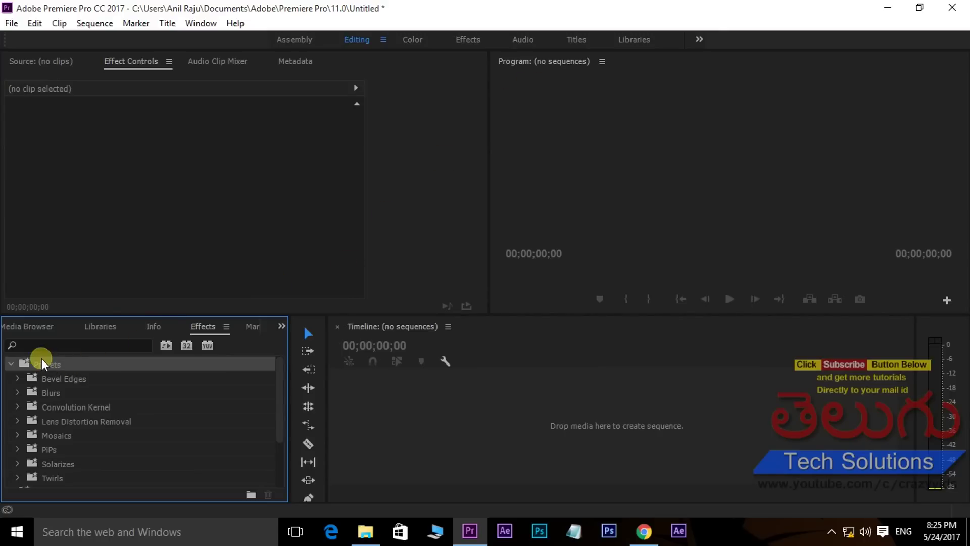
# Import Cold Grey from Desktop > Sonduck-Premiere-Color-Pack > Sonduck Premiere Color Pack into Presets
pyautogui.rightClick(87, 362)
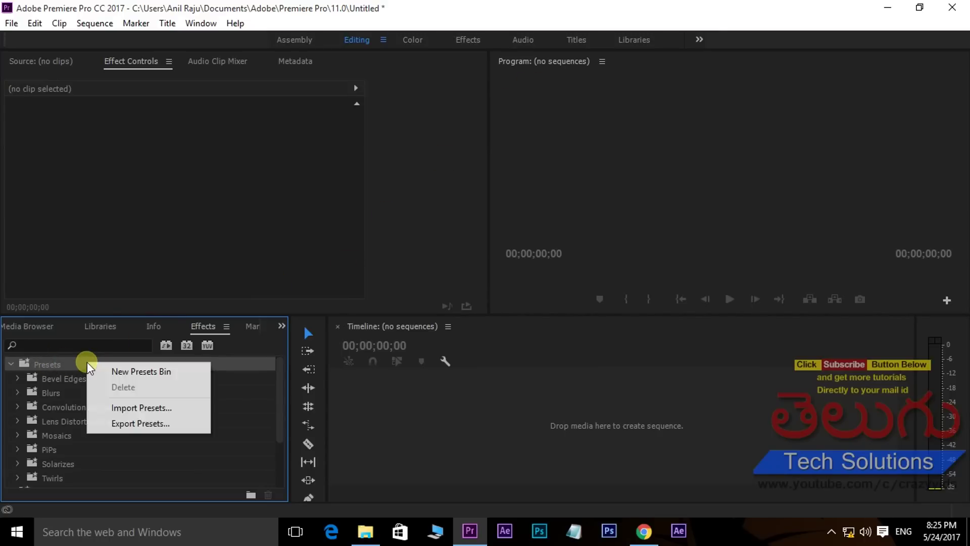
pyautogui.click(142, 407)
pyautogui.moveTo(306, 47); pyautogui.dragTo(379, 56)
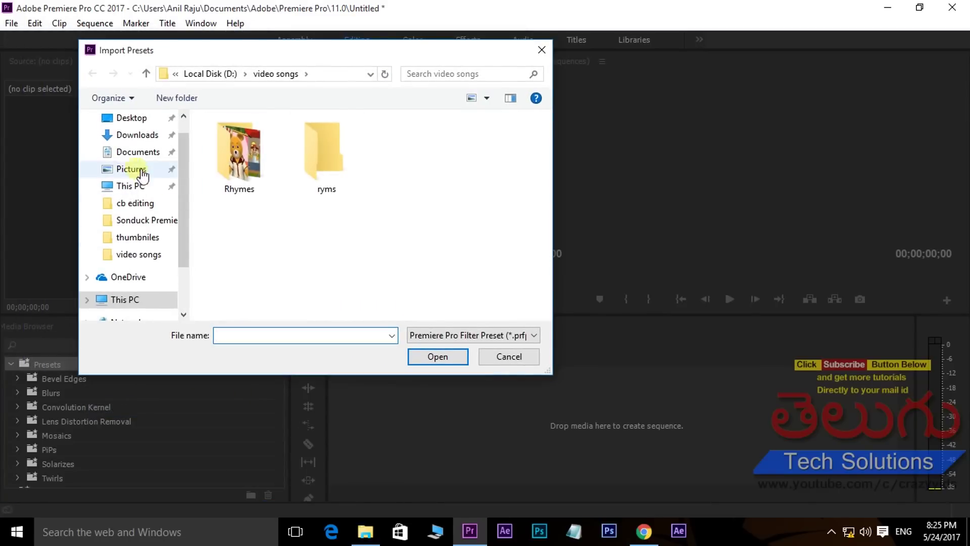
pyautogui.scroll(-2, 157, 187)
pyautogui.scroll(2, 143, 218)
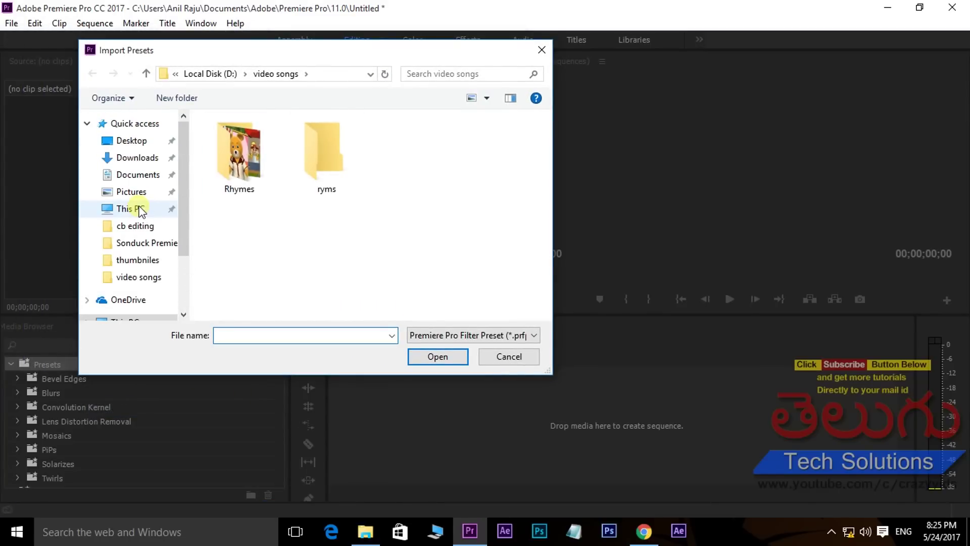
pyautogui.click(133, 141)
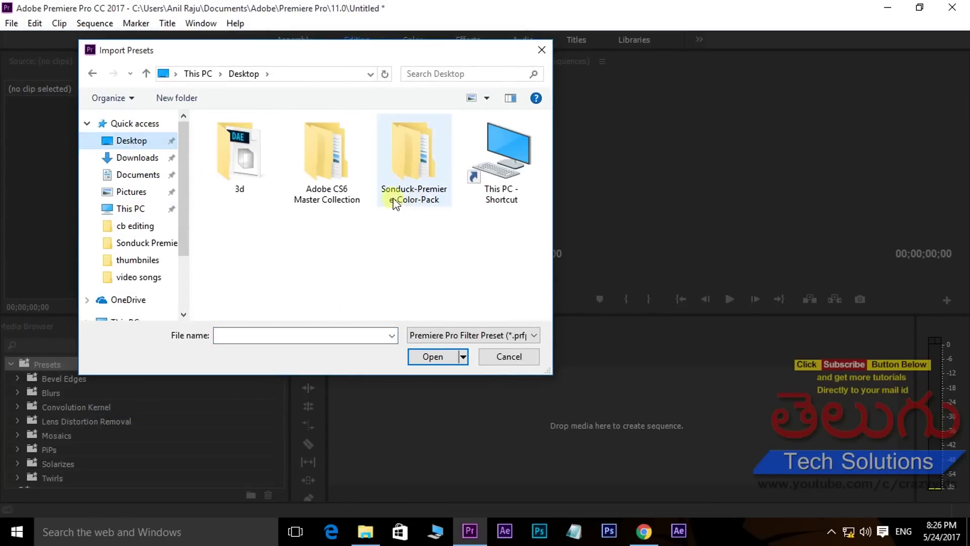
pyautogui.doubleClick(413, 161)
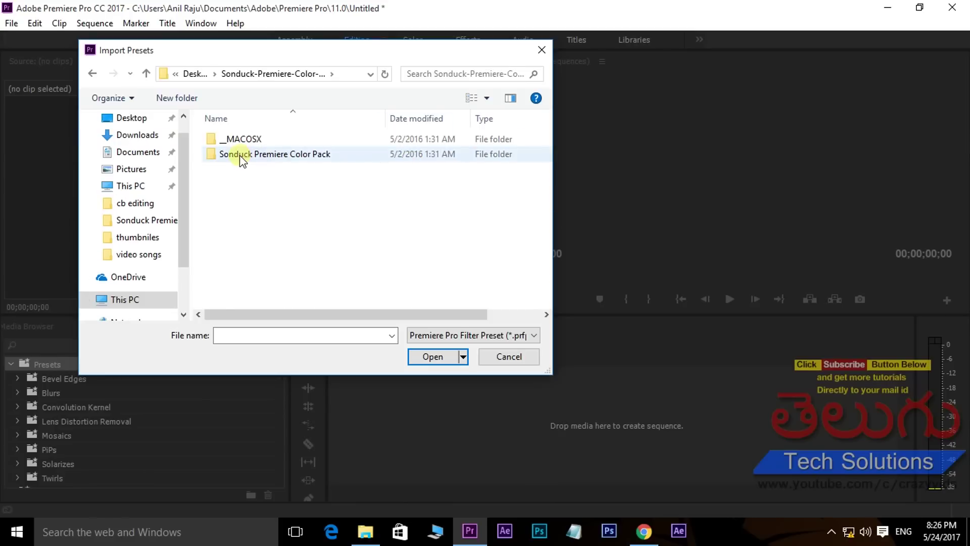
pyautogui.doubleClick(240, 155)
pyautogui.doubleClick(242, 140)
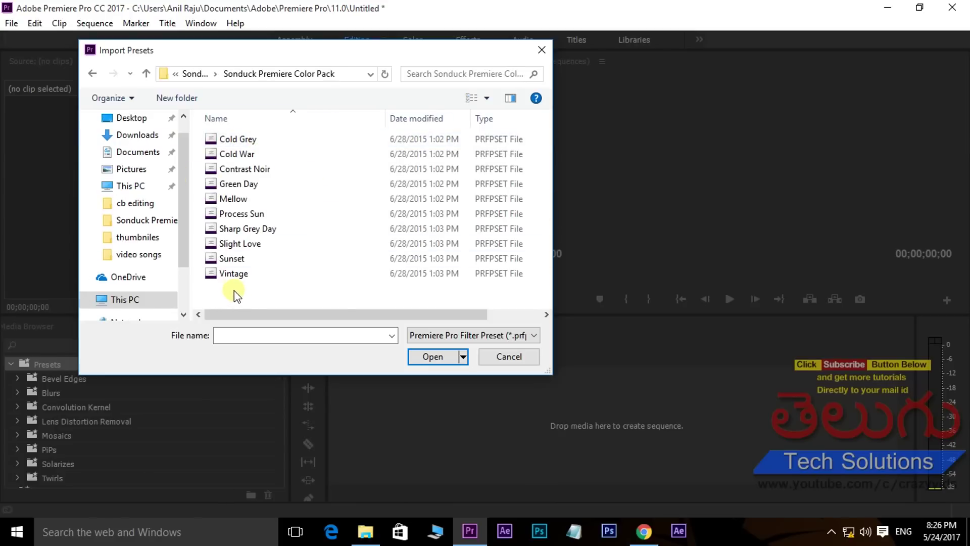
pyautogui.click(230, 138)
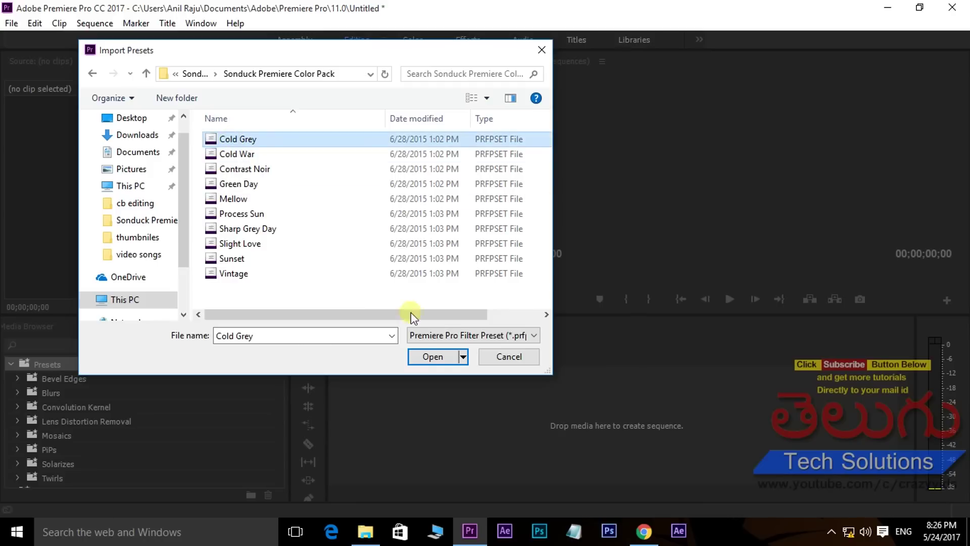
pyautogui.click(434, 356)
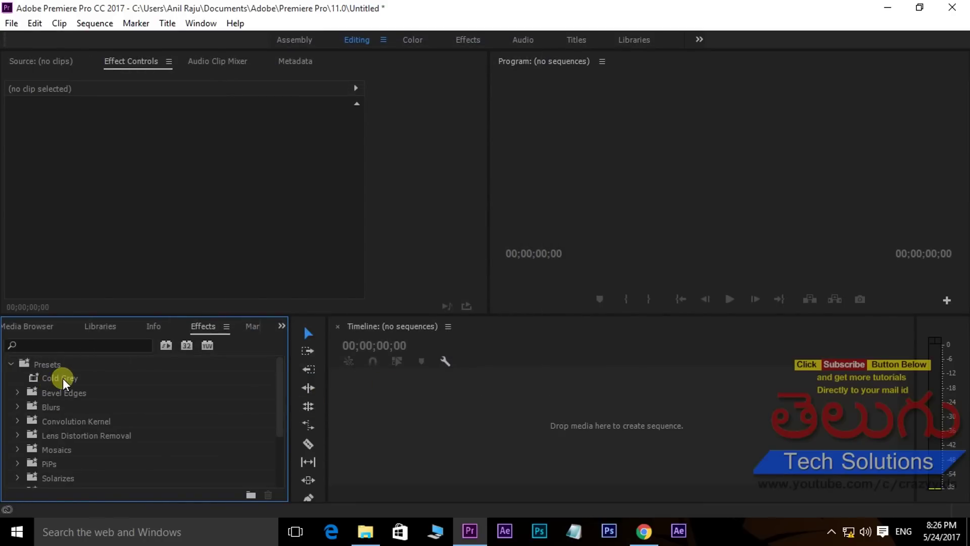
# Import the Blockbuster song video from the video songs folder on Local Disk (D:)
pyautogui.click(17, 327)
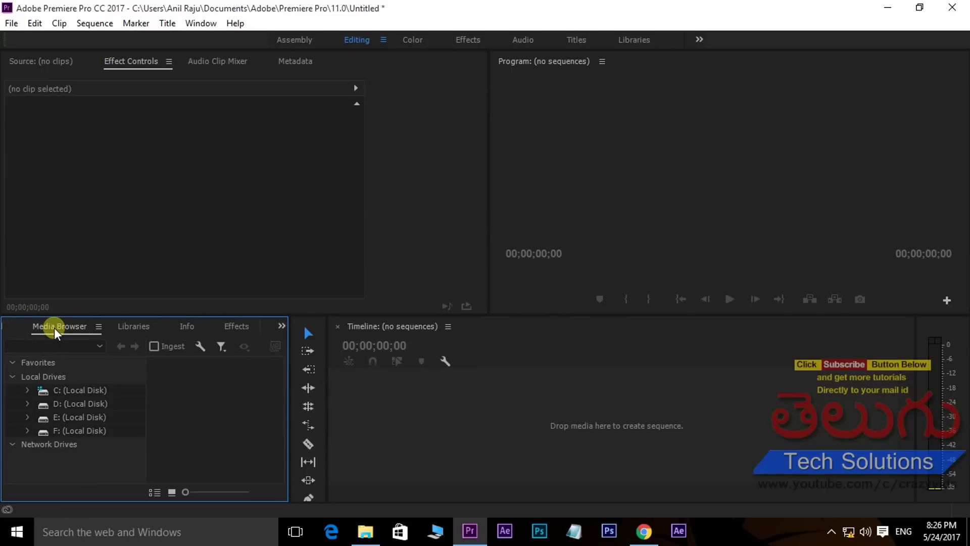
pyautogui.click(21, 327)
pyautogui.doubleClick(190, 418)
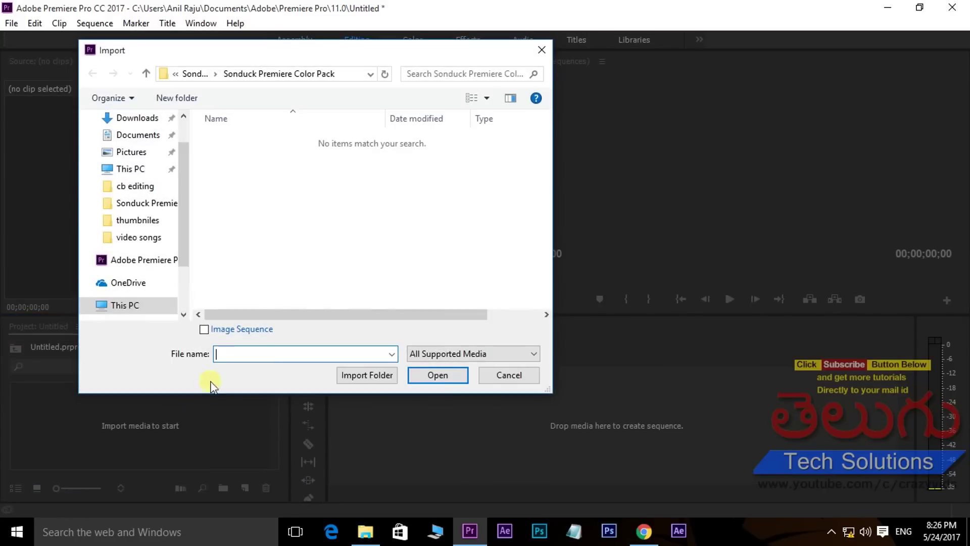
pyautogui.click(141, 305)
pyautogui.scroll(-5, 324, 222)
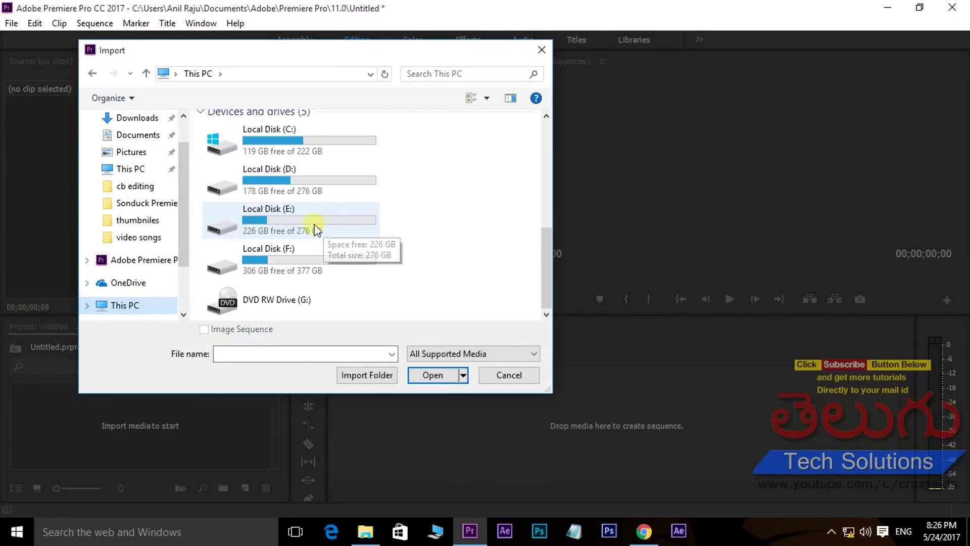
pyautogui.doubleClick(298, 171)
pyautogui.press('v')
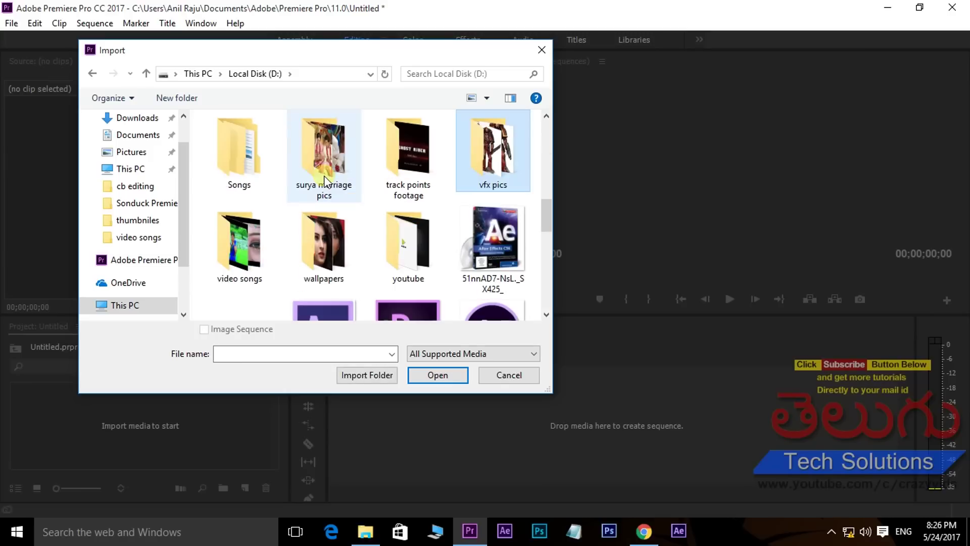
pyautogui.doubleClick(258, 243)
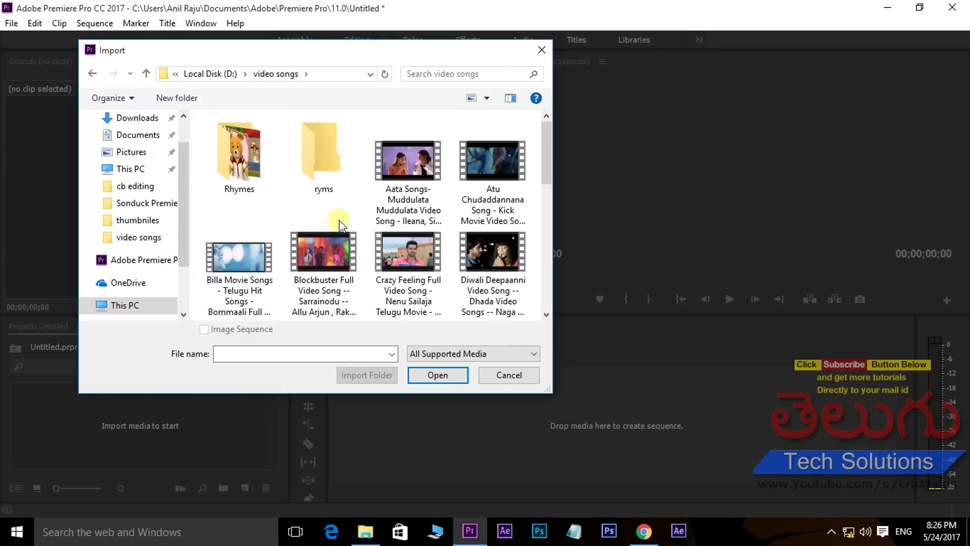
pyautogui.scroll(-2, 377, 218)
pyautogui.scroll(2, 377, 218)
pyautogui.click(316, 251)
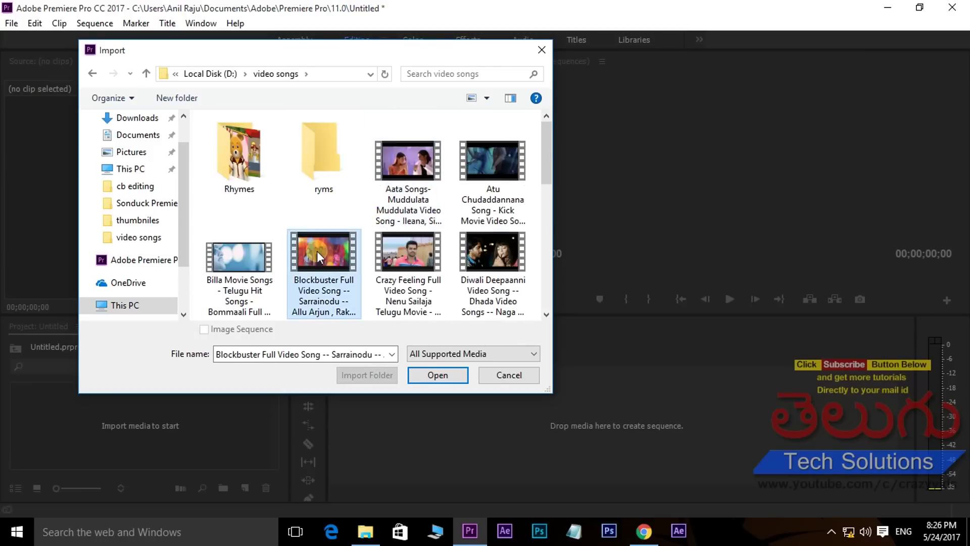
pyautogui.click(438, 376)
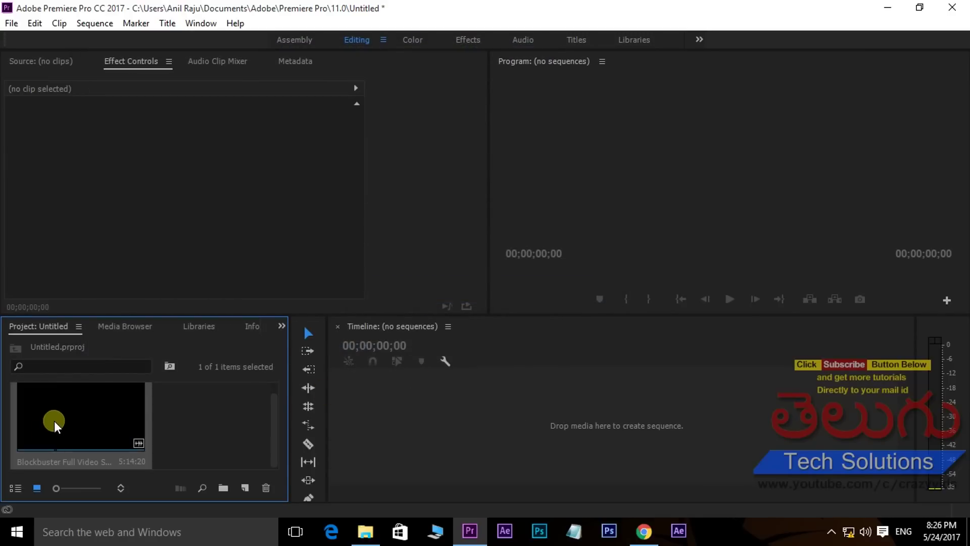
# Create a sequence from the Blockbuster clip, preview it, and bring up the Effects presets
pyautogui.moveTo(53, 420); pyautogui.dragTo(480, 413)
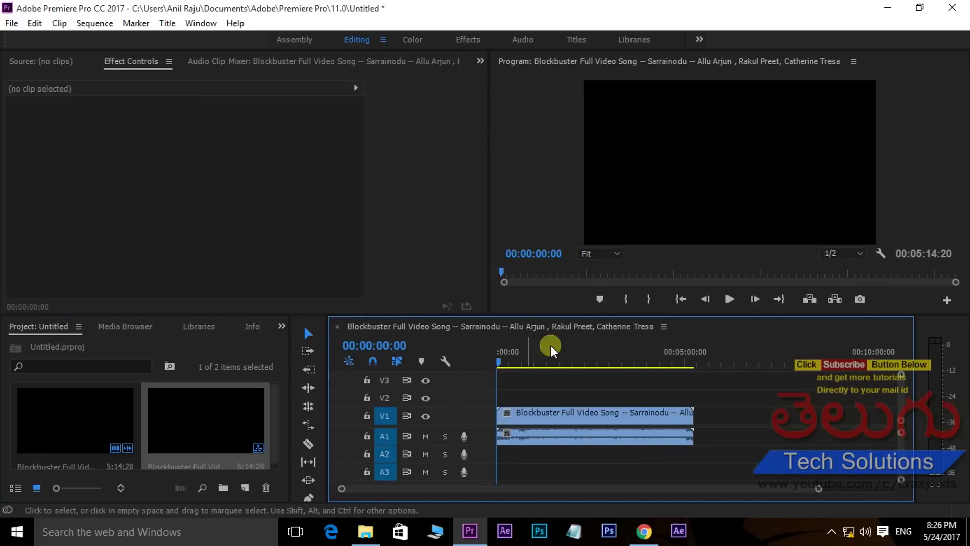
pyautogui.press('space')
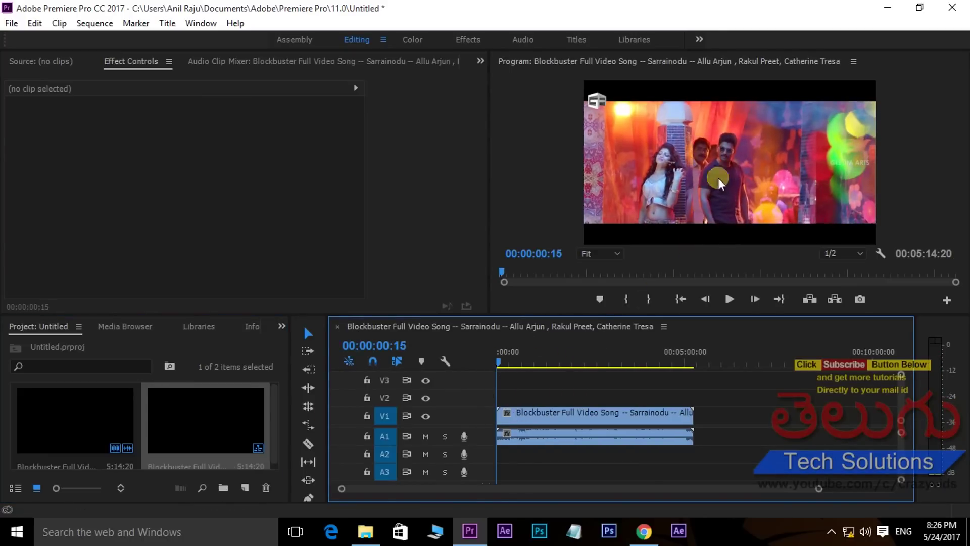
pyautogui.click(193, 326)
pyautogui.click(144, 325)
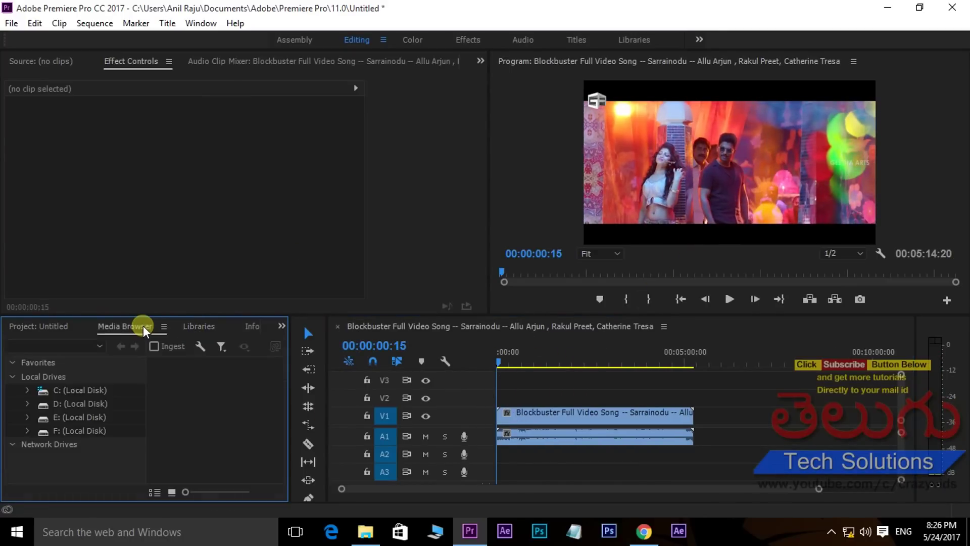
pyautogui.click(253, 326)
pyautogui.click(249, 327)
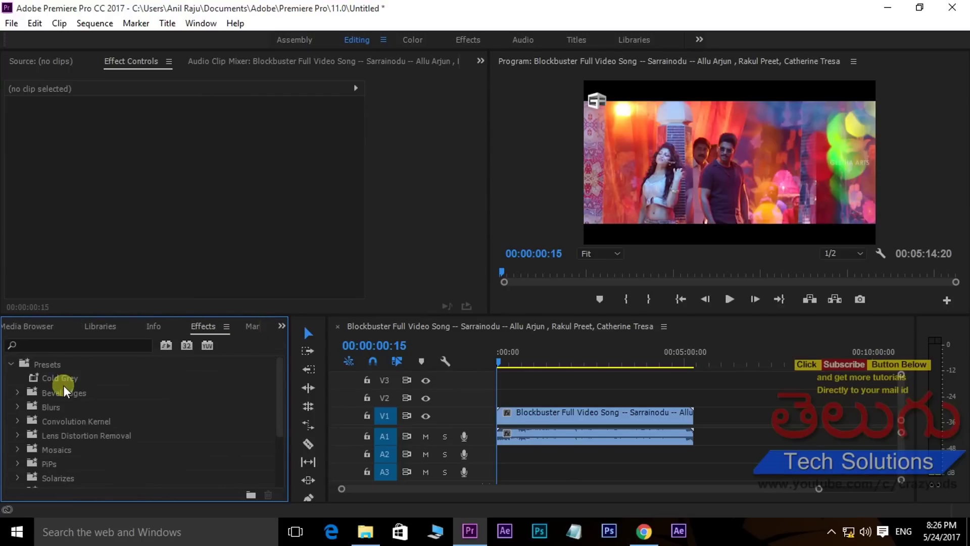
pyautogui.click(47, 377)
# Apply Cold Grey to the V1 clip, undo it, and bring up the Presets folder's menu
pyautogui.moveTo(34, 376); pyautogui.dragTo(566, 423)
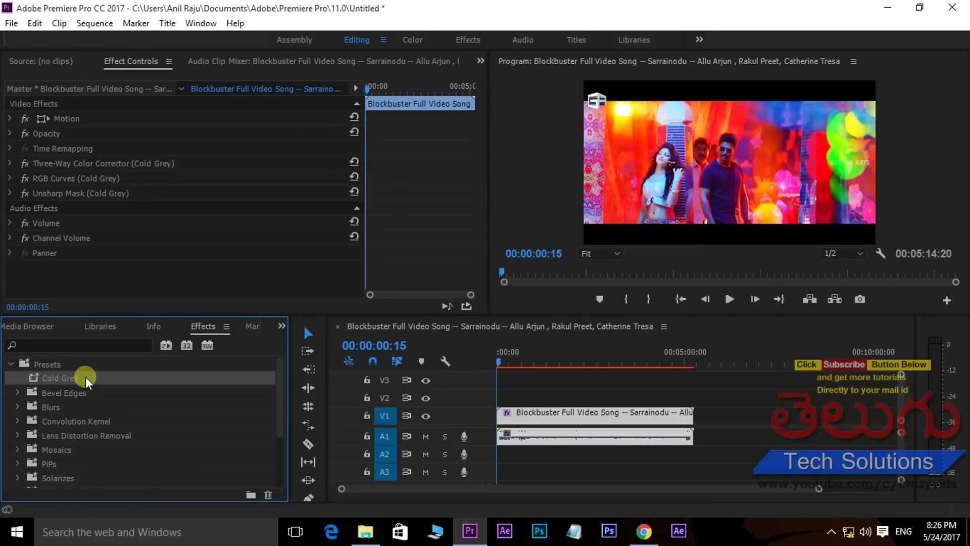
pyautogui.hotkey('ctrl', 'z')
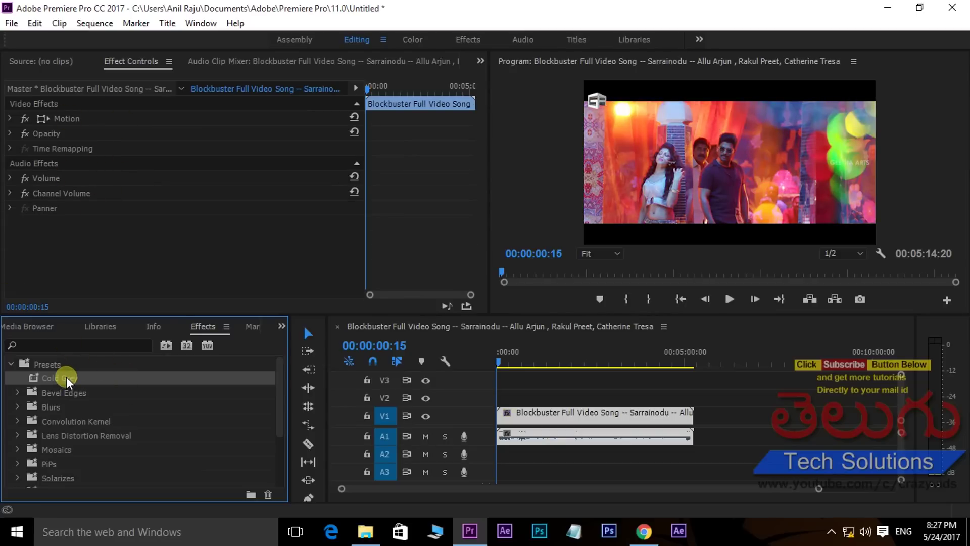
pyautogui.rightClick(51, 367)
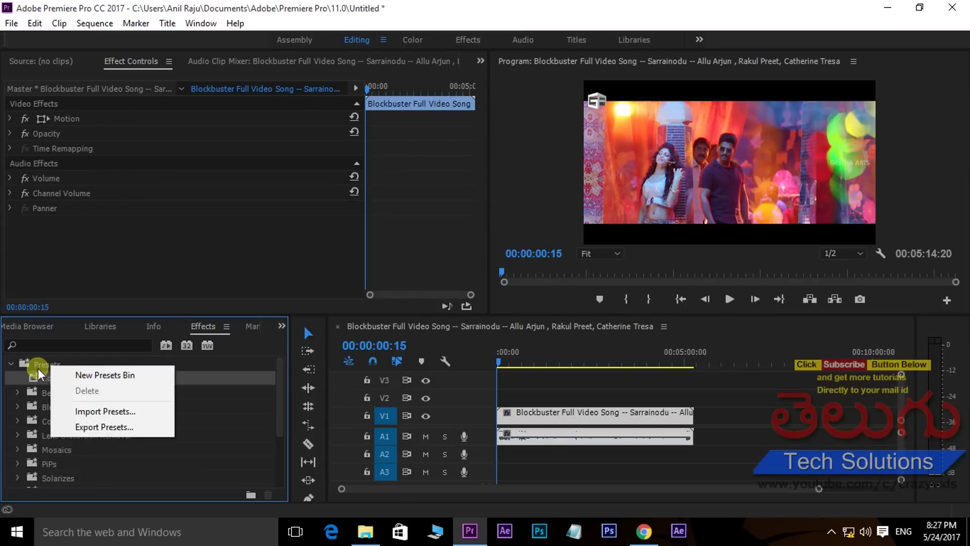
pyautogui.click(58, 365)
pyautogui.rightClick(58, 365)
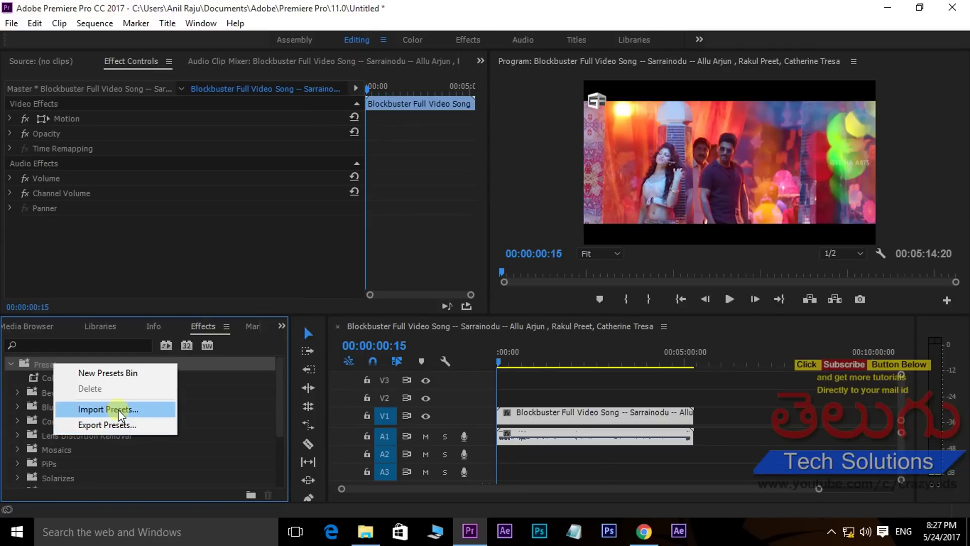
# Import the Green Day preset from the Desktop's Sonduck Premiere Color Pack folder
pyautogui.click(104, 408)
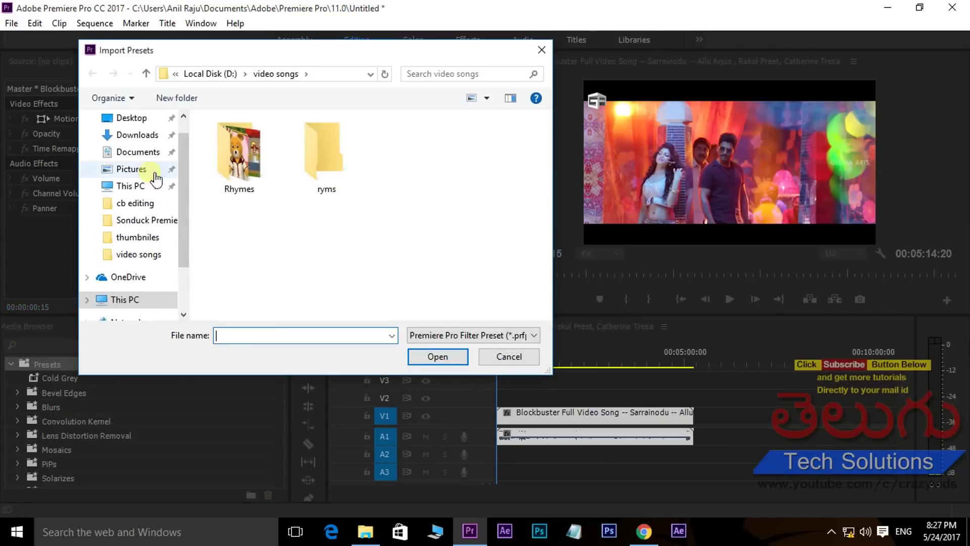
pyautogui.click(132, 119)
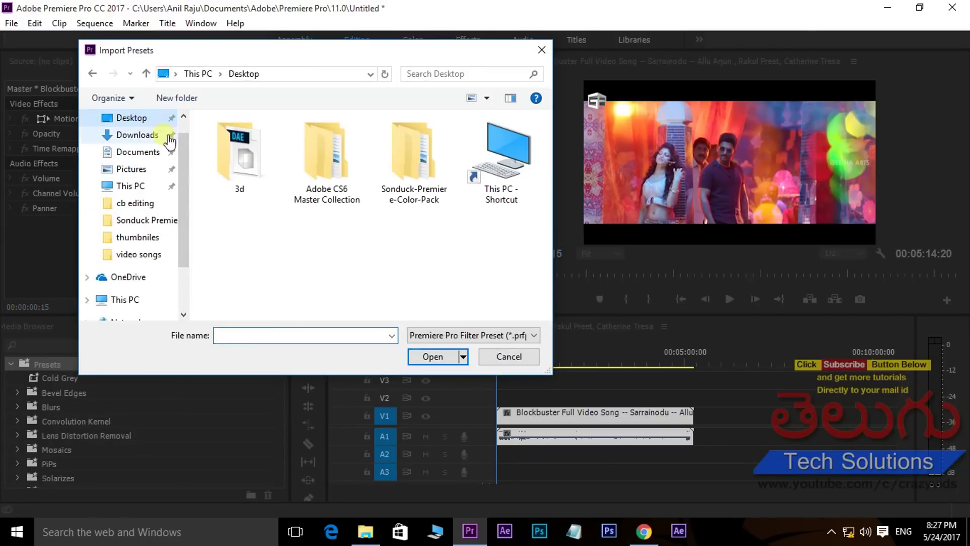
pyautogui.doubleClick(403, 171)
pyautogui.doubleClick(249, 157)
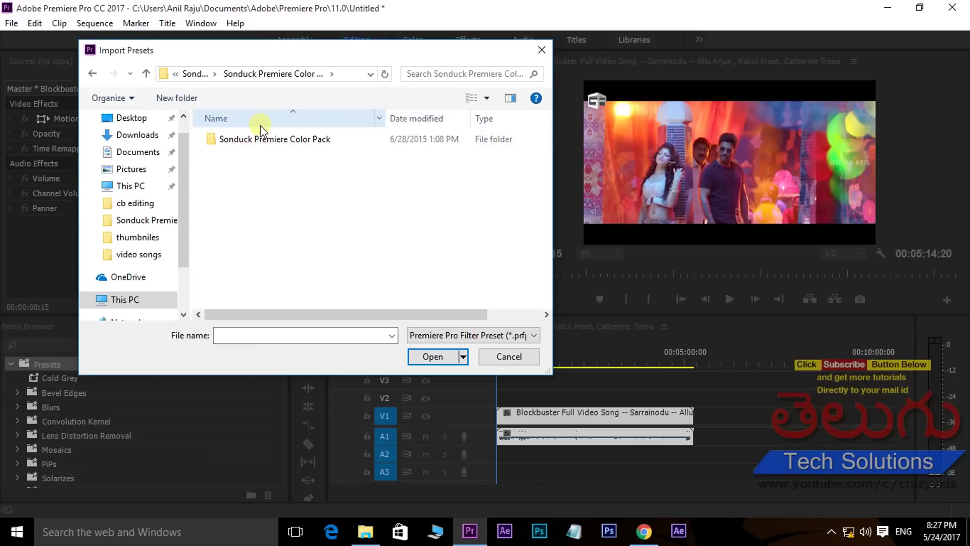
pyautogui.doubleClick(260, 138)
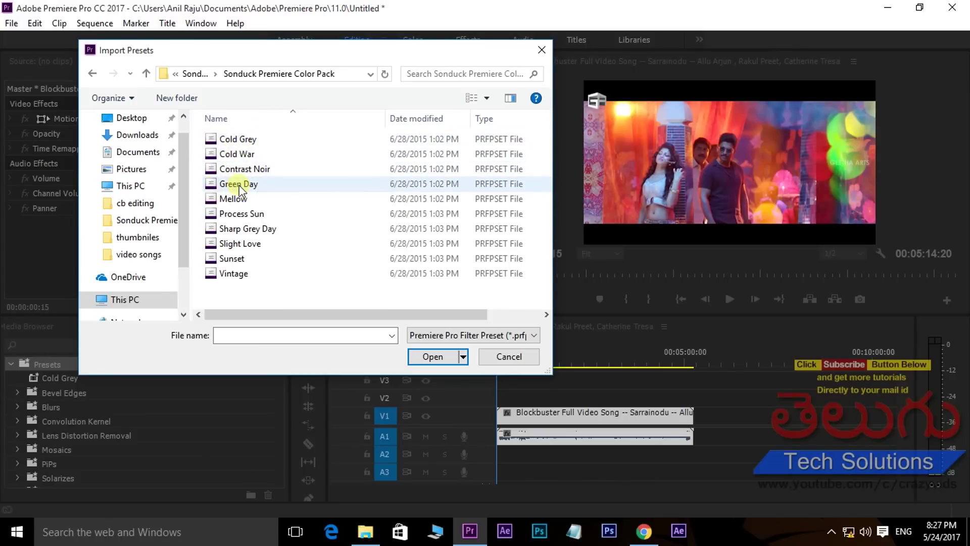
pyautogui.click(240, 185)
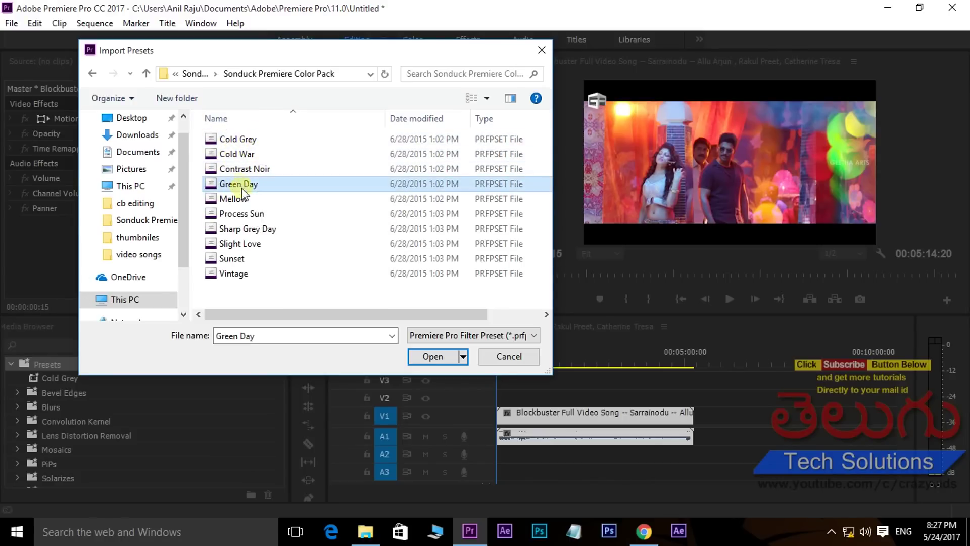
pyautogui.click(432, 357)
# Apply Green Day to the Blockbuster clip and play it back
pyautogui.moveTo(33, 392); pyautogui.dragTo(595, 423)
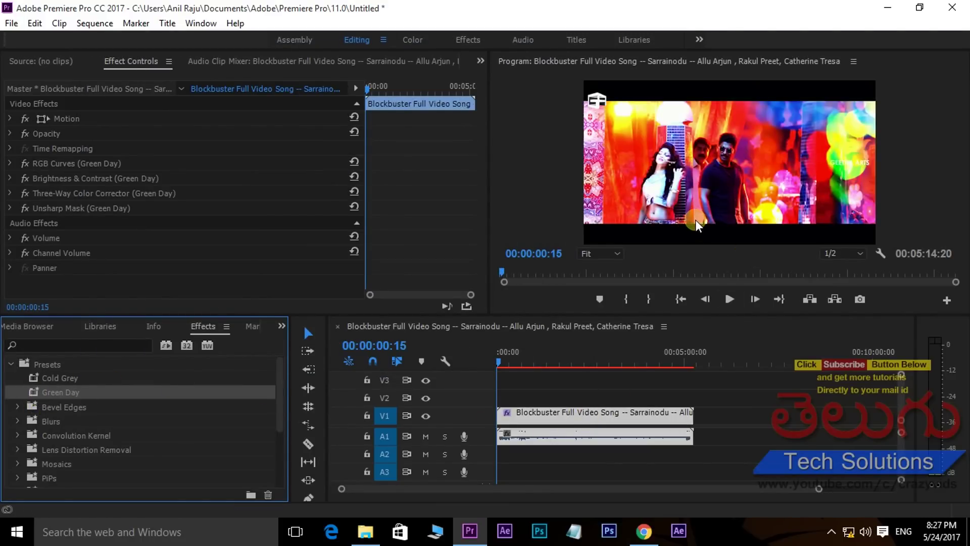
pyautogui.press('space')
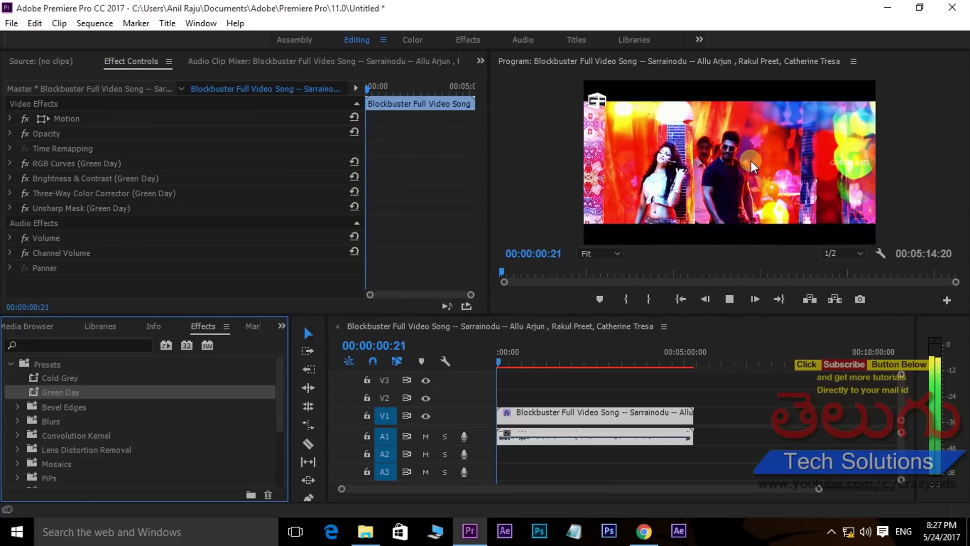
pyautogui.press('space')
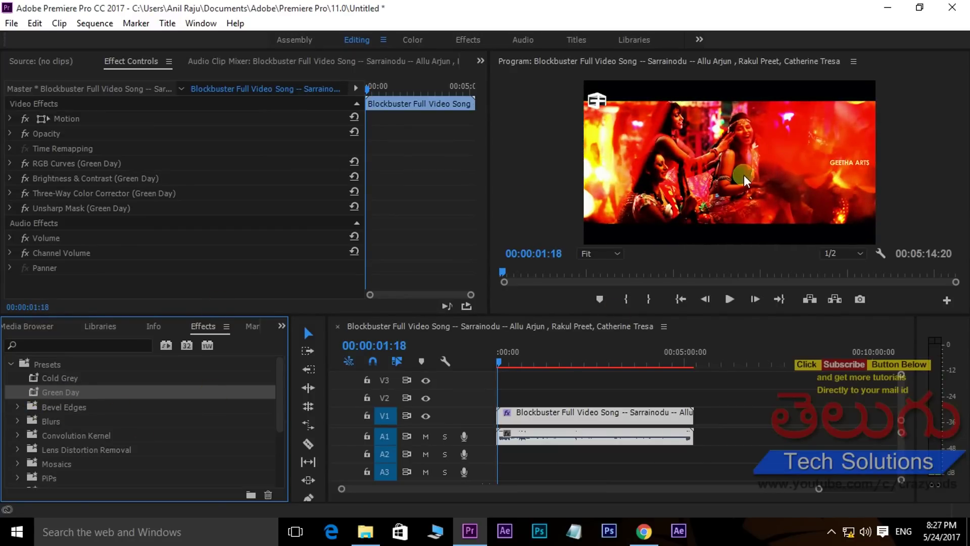
# Import the Contrast Noir preset into Presets
pyautogui.rightClick(55, 366)
pyautogui.click(96, 411)
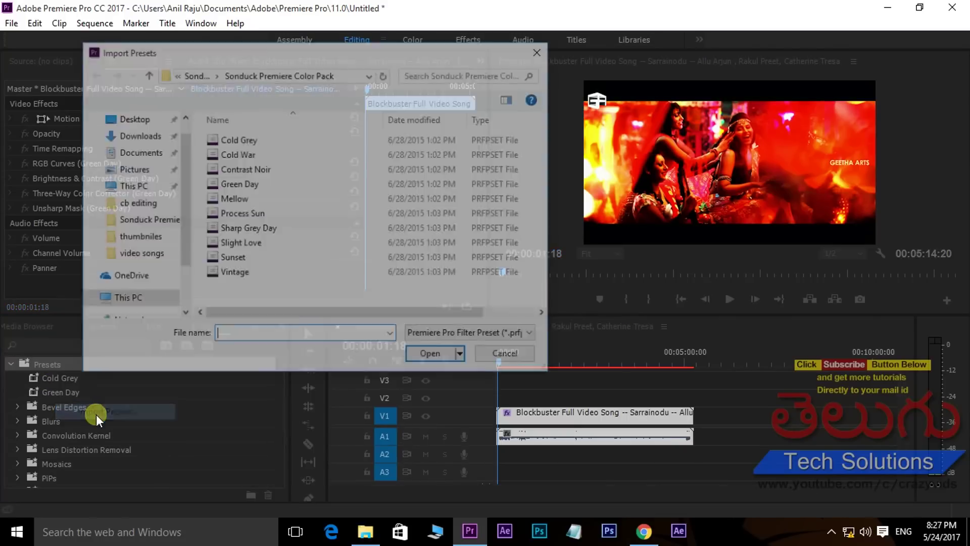
pyautogui.click(233, 174)
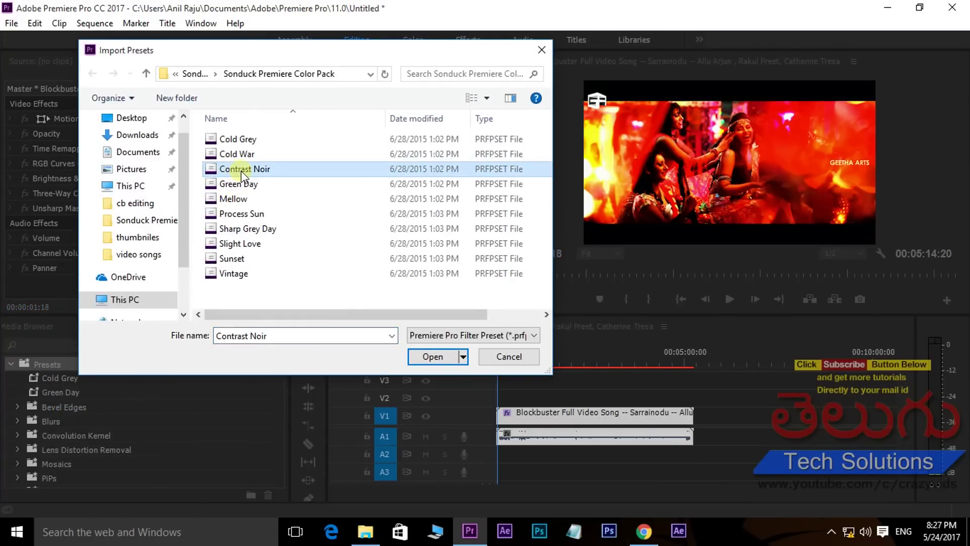
pyautogui.click(432, 356)
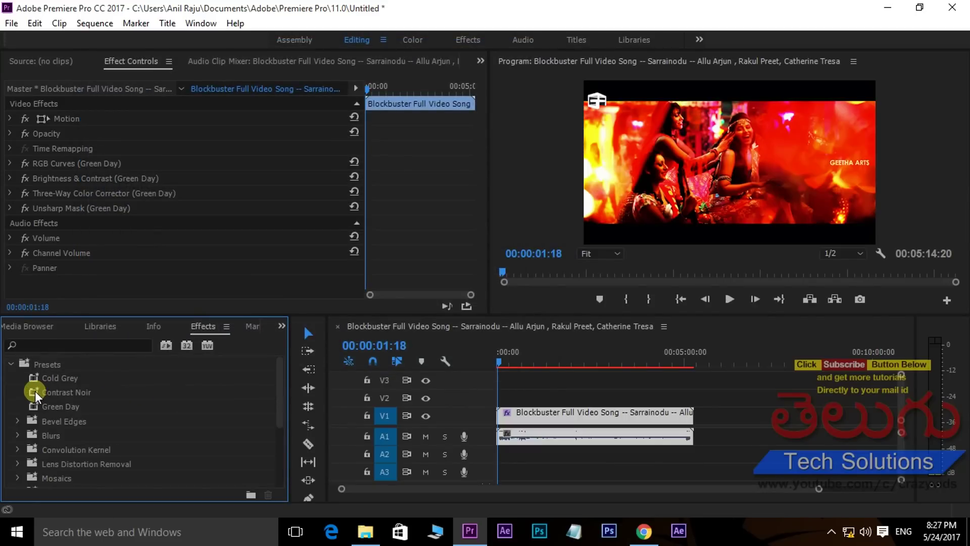
# Apply Contrast Noir to the V1 clip and preview it in a maximized Program monitor
pyautogui.moveTo(35, 390)
pyautogui.mouseDown()
pyautogui.moveTo(434, 424)
pyautogui.moveTo(558, 422)
pyautogui.moveTo(551, 414)
pyautogui.mouseUp()
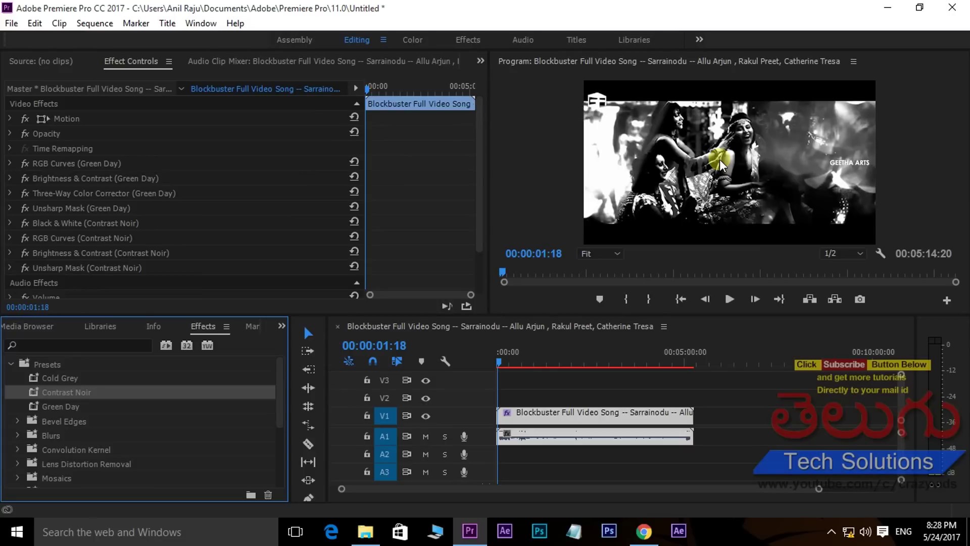
pyautogui.press('`')
pyautogui.press('space')
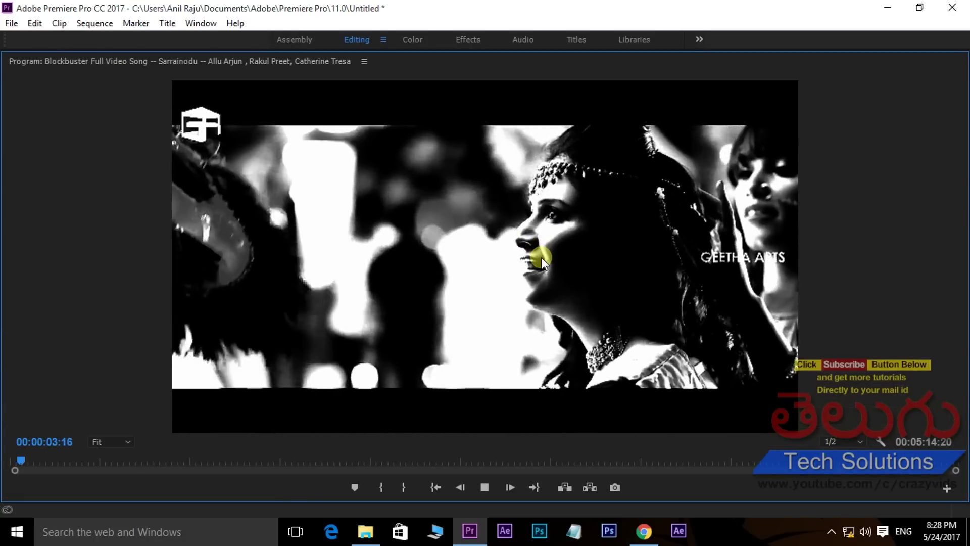
pyautogui.press('space')
pyautogui.press('`')
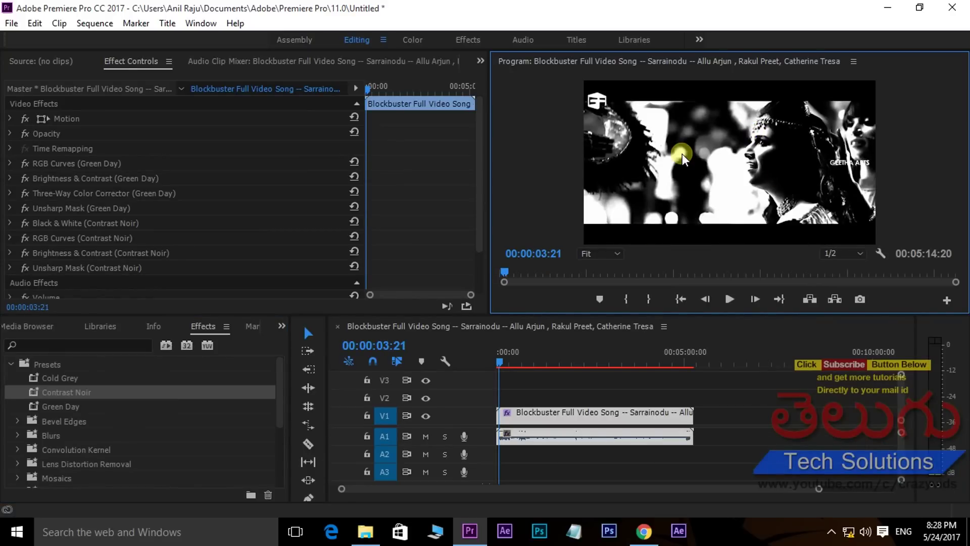
# Open the Import Presets dialog, then cancel it without importing anything
pyautogui.rightClick(54, 361)
pyautogui.click(36, 362)
pyautogui.rightClick(39, 362)
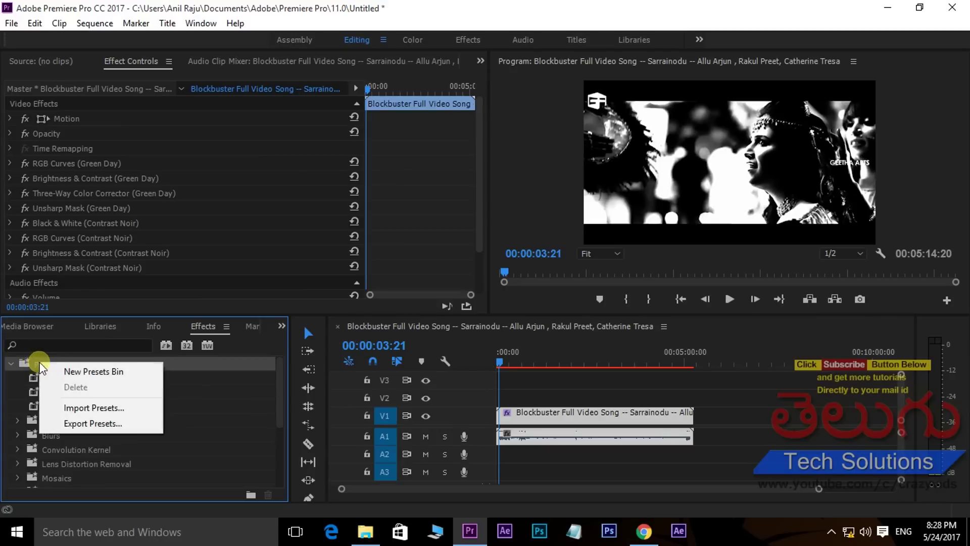
pyautogui.click(83, 408)
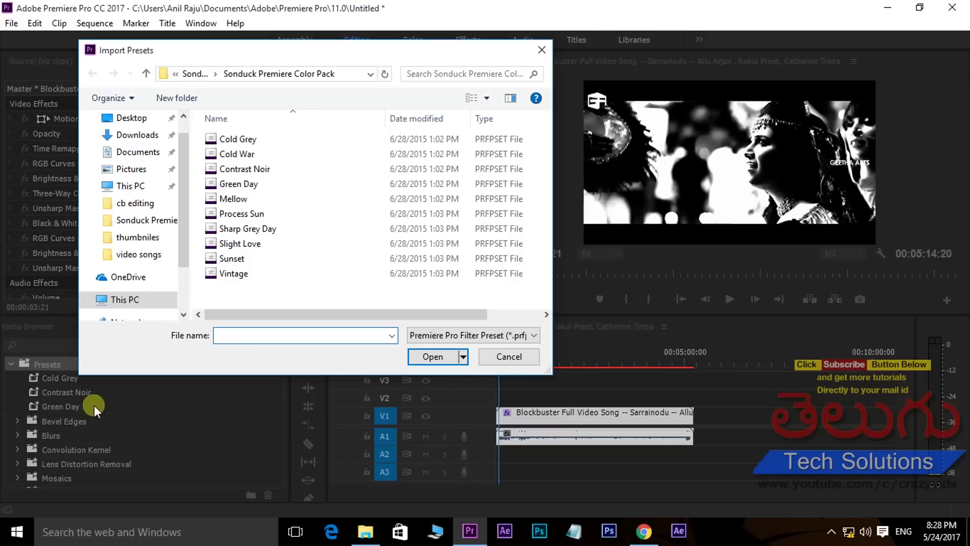
pyautogui.click(501, 358)
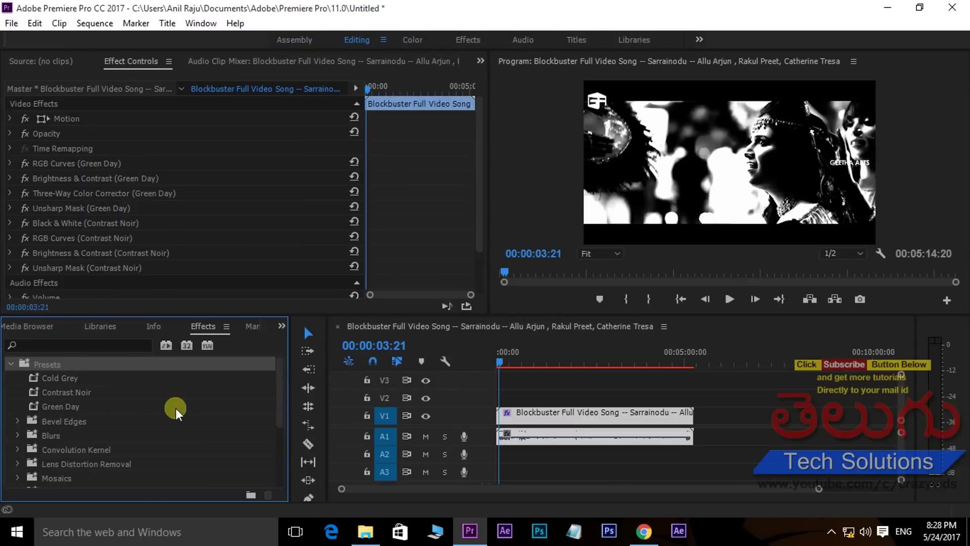
# Delete the Green Day, Contrast Noir and Cold Grey presets, confirming each deletion
pyautogui.click(59, 378)
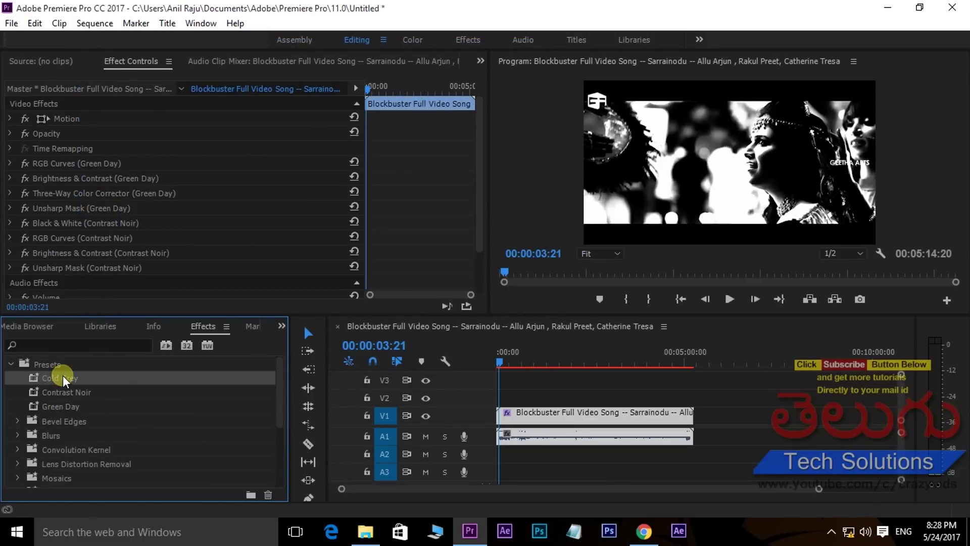
pyautogui.click(62, 404)
pyautogui.press('Delete')
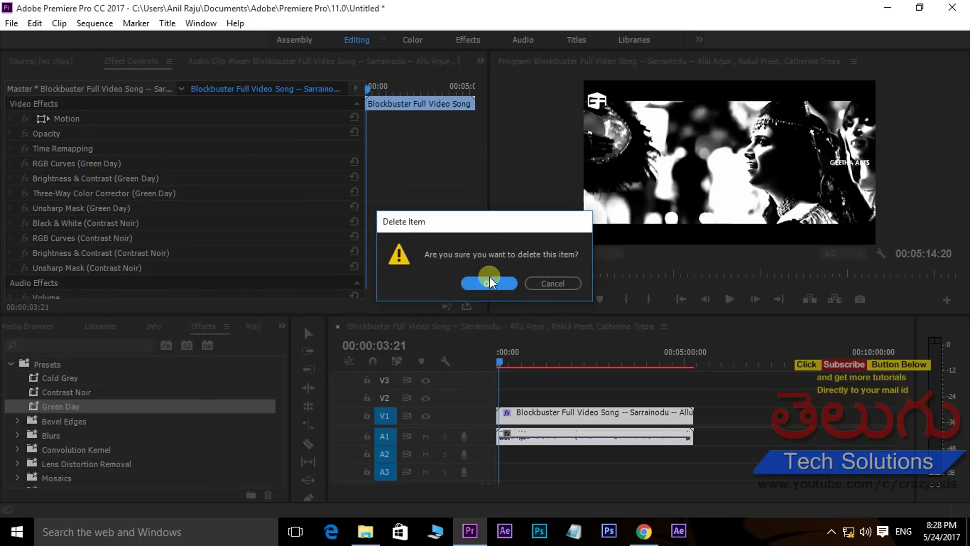
pyautogui.click(489, 280)
pyautogui.click(63, 392)
pyautogui.press('Delete')
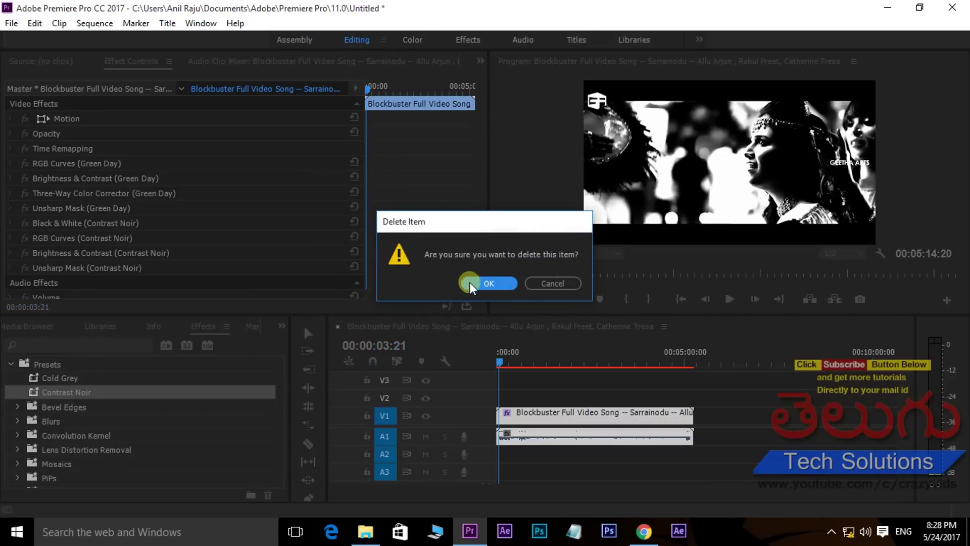
pyautogui.click(470, 281)
pyautogui.click(63, 377)
pyautogui.press('Delete')
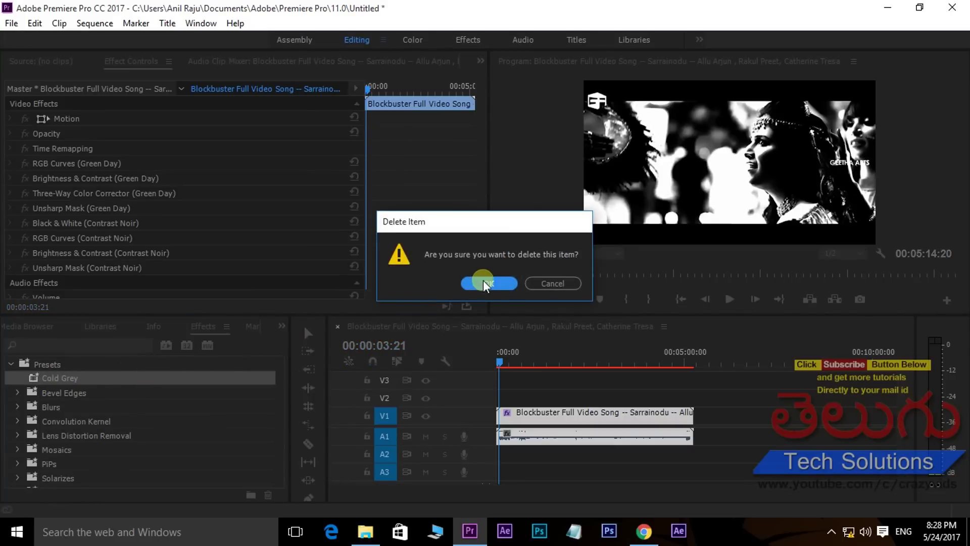
pyautogui.click(479, 281)
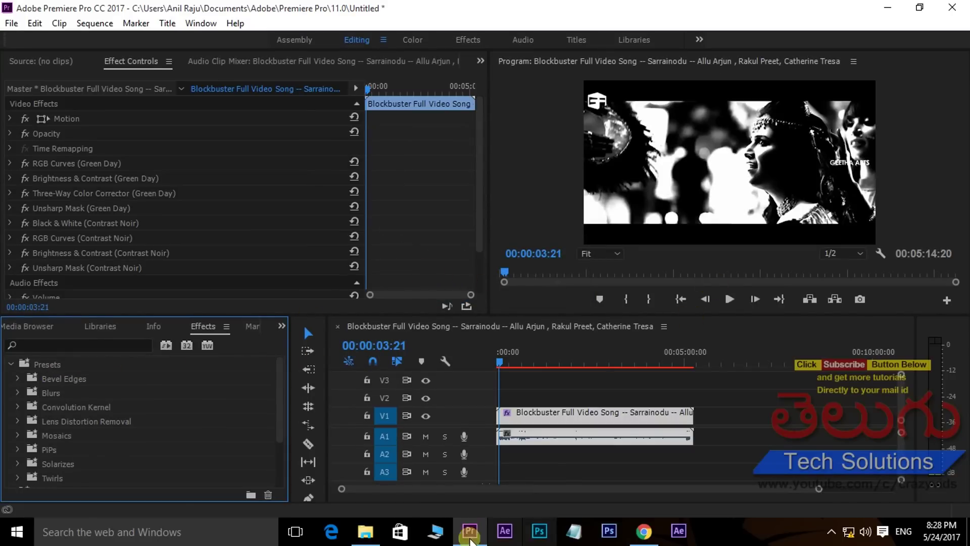
# Minimize the Sonduck folder, close Premiere without saving the Untitled project, and show the desktop
pyautogui.click(365, 530)
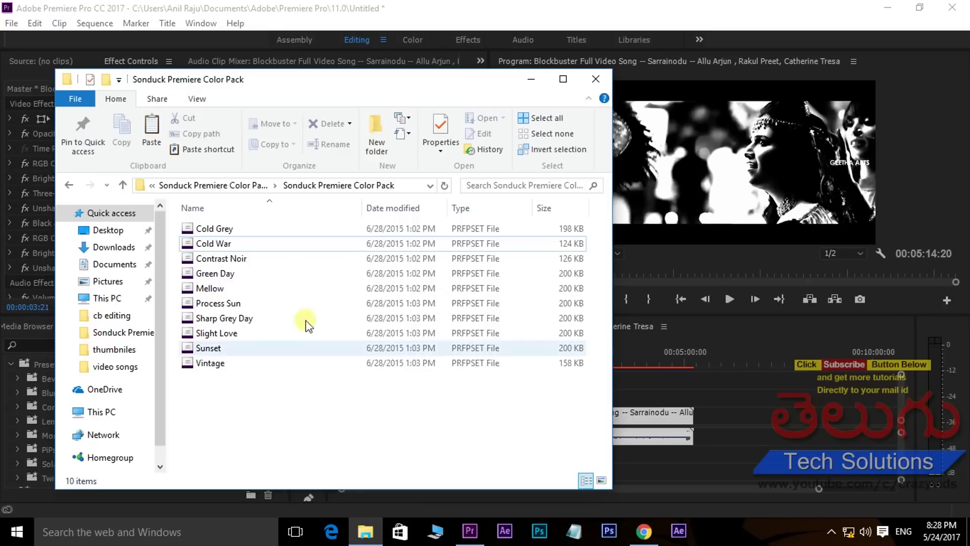
pyautogui.click(531, 81)
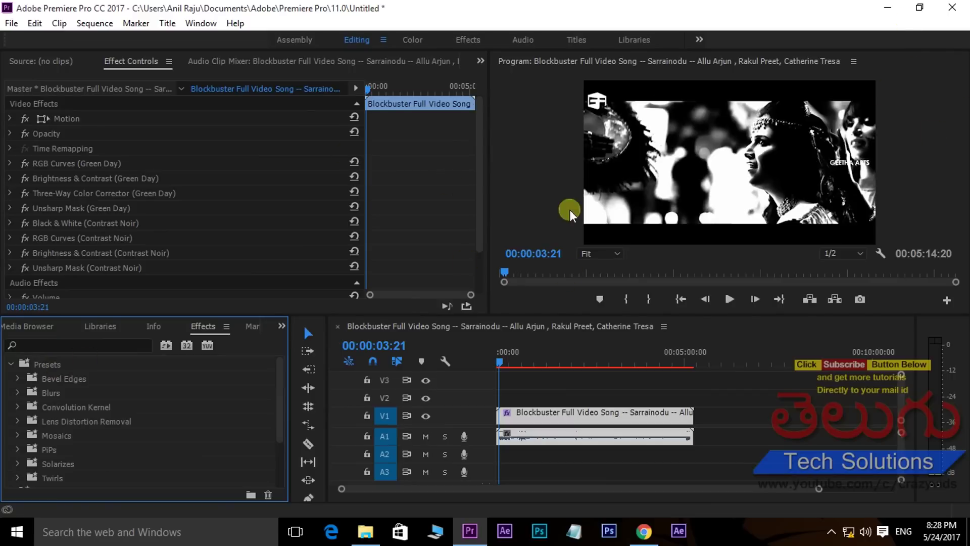
pyautogui.click(952, 11)
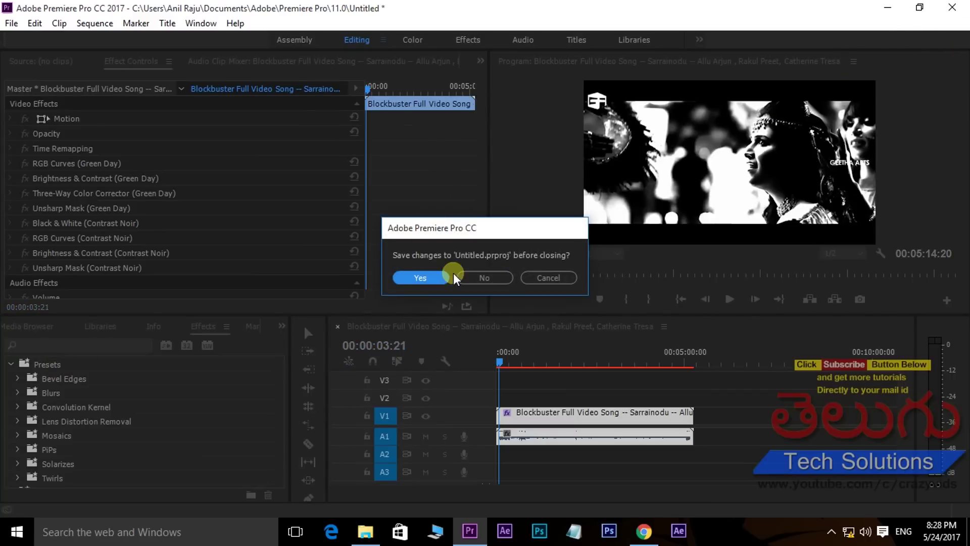
pyautogui.click(483, 277)
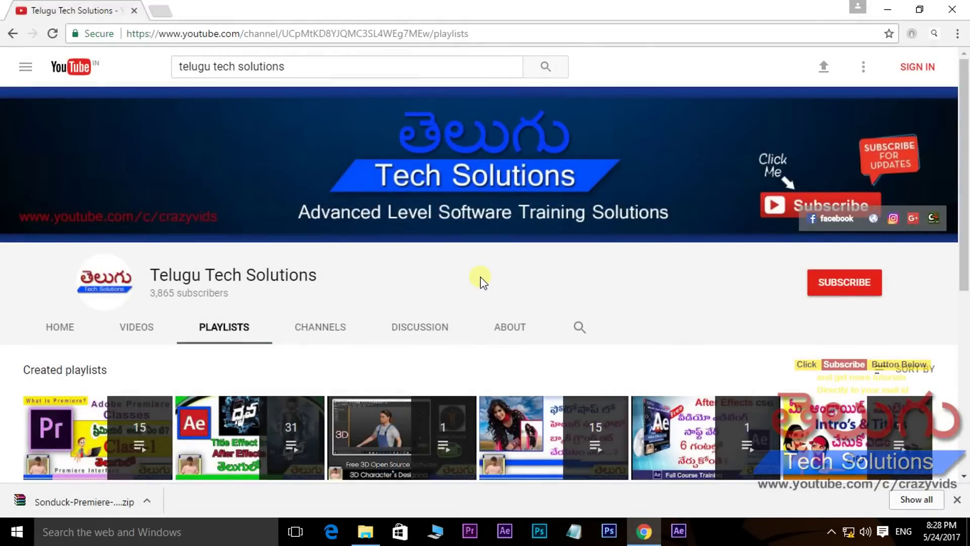
pyautogui.press('super+d')
# Select and copy all ten .prfpset files in the Sonduck Premiere Color Pack folder
pyautogui.click(366, 530)
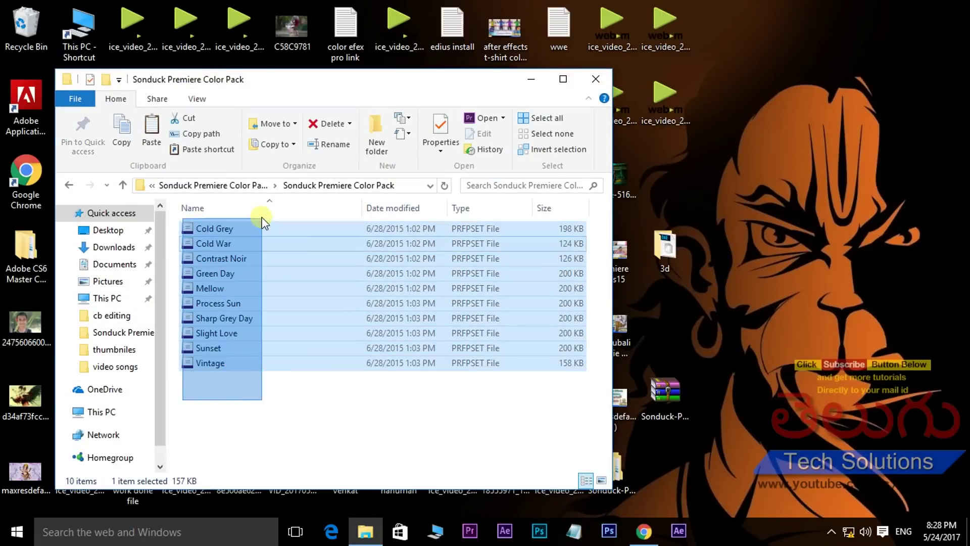
pyautogui.moveTo(191, 402); pyautogui.dragTo(260, 217)
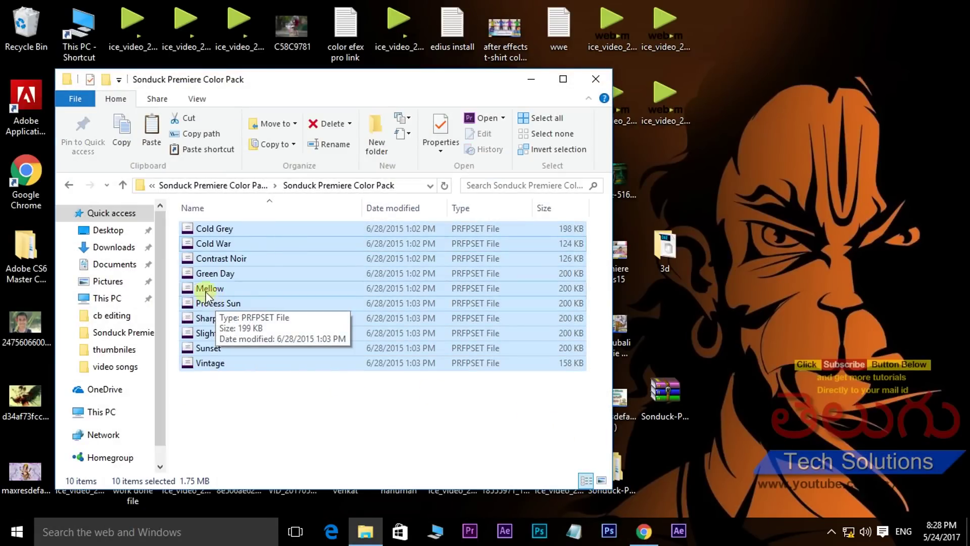
pyautogui.rightClick(202, 273)
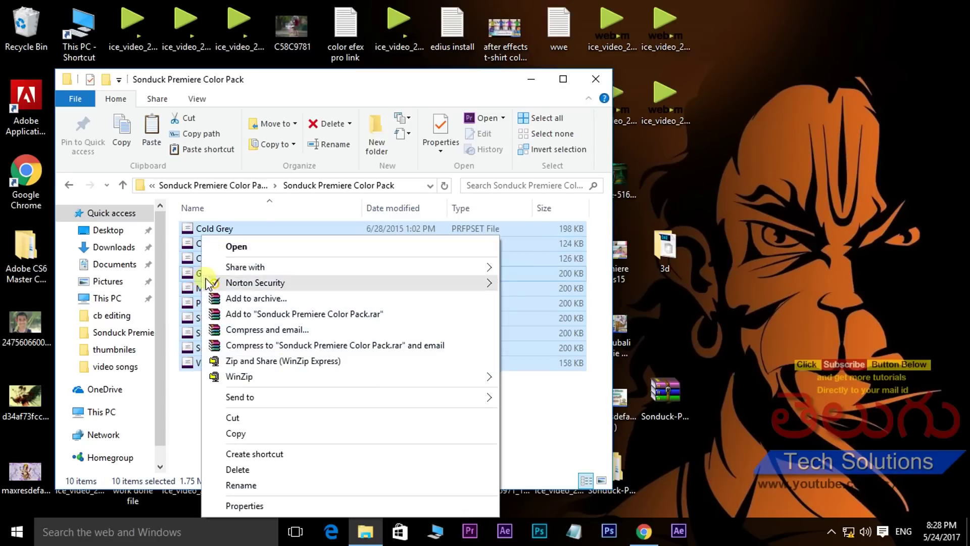
pyautogui.click(233, 433)
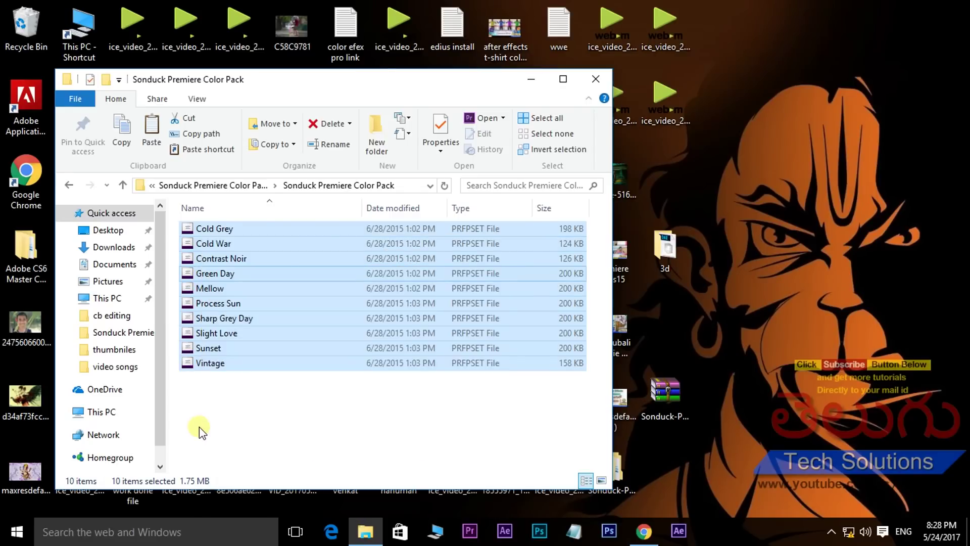
pyautogui.click(438, 535)
# Open the Adobe folder under C:\Program Files in File Explorer
pyautogui.doubleClick(286, 316)
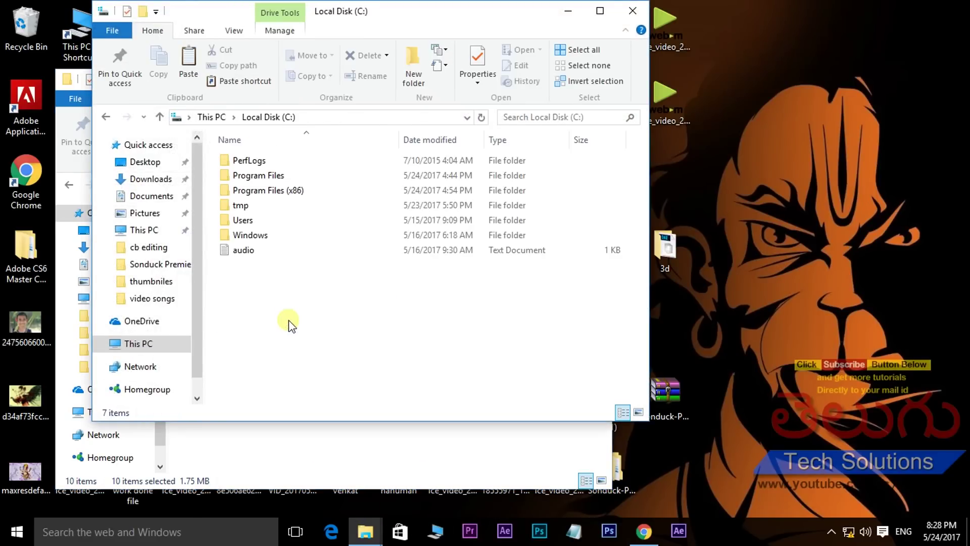
pyautogui.click(259, 180)
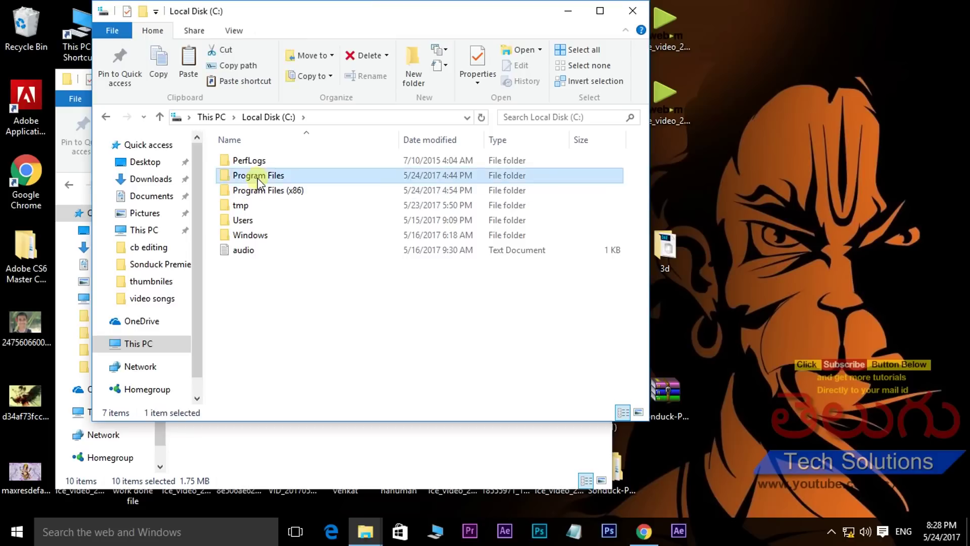
pyautogui.doubleClick(258, 180)
pyautogui.doubleClick(245, 161)
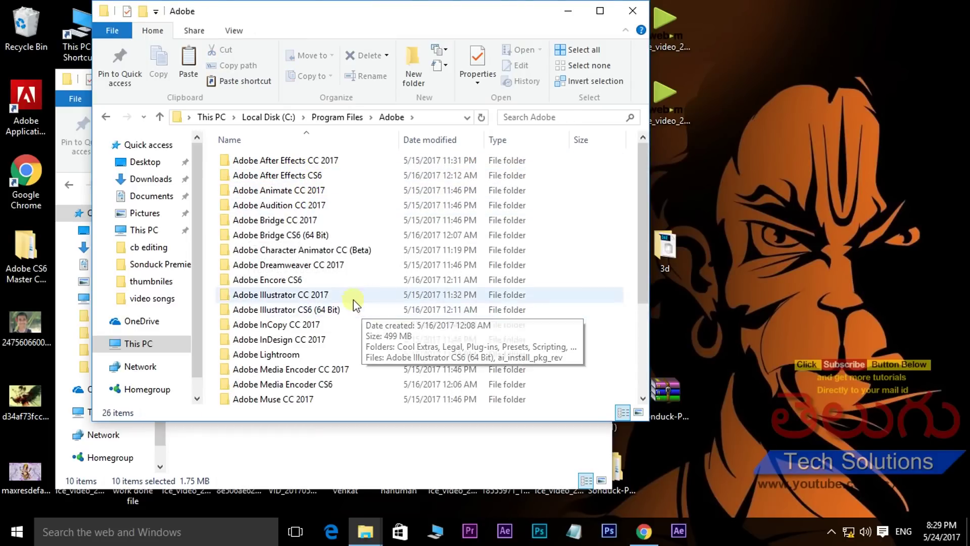
pyautogui.scroll(-2, 353, 298)
pyautogui.scroll(-1, 356, 274)
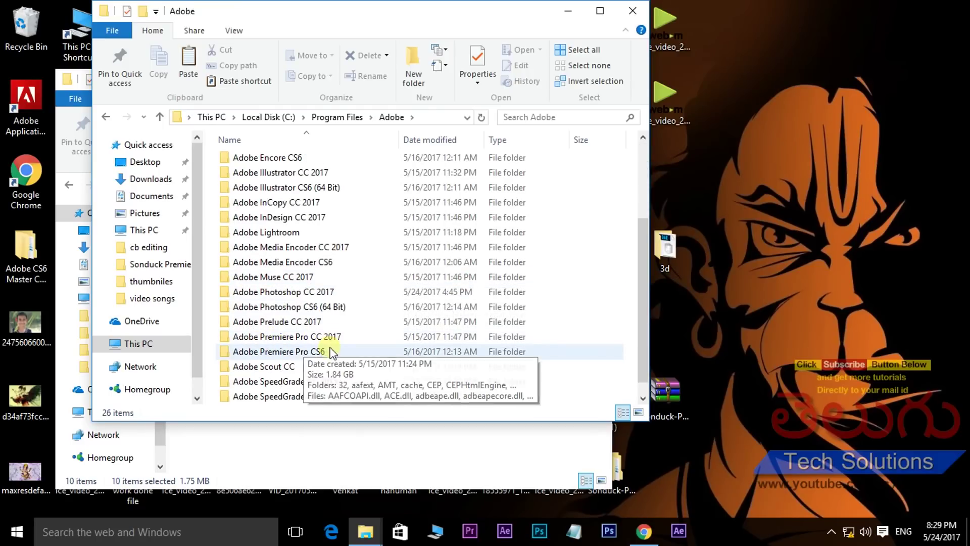
# Go into Adobe Premiere Pro CC 2017\Plug-ins\Common\Effect Presets
pyautogui.moveTo(320, 354)
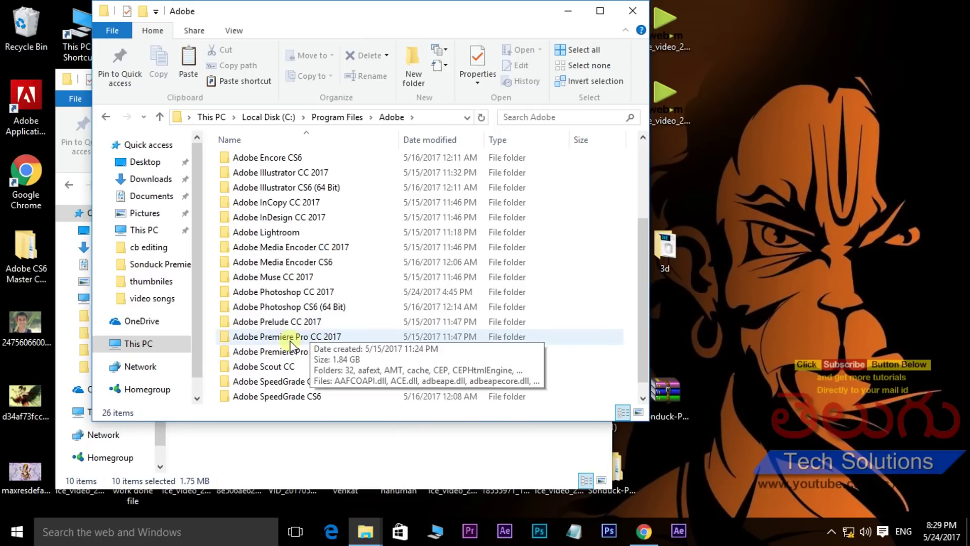
pyautogui.doubleClick(290, 337)
pyautogui.scroll(-1, 321, 221)
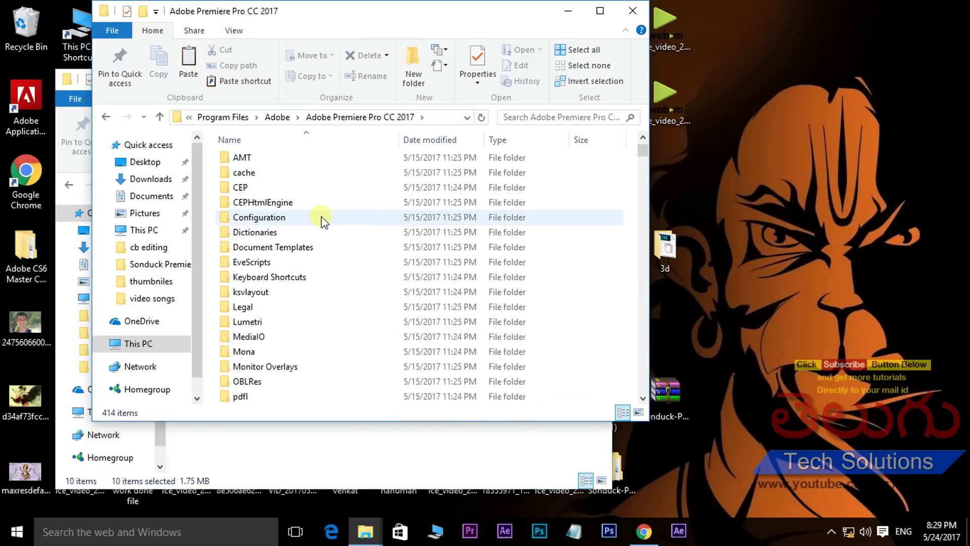
pyautogui.scroll(-1, 321, 223)
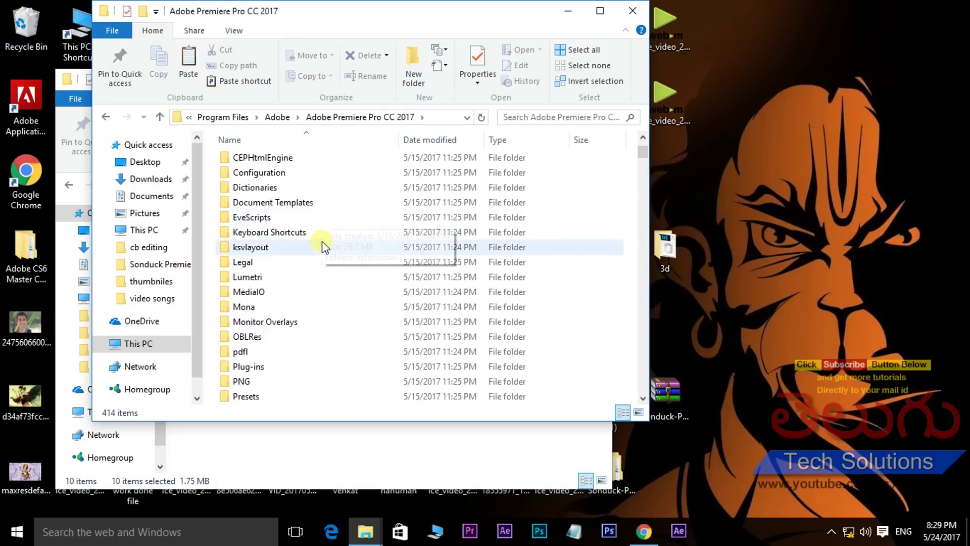
pyautogui.doubleClick(250, 367)
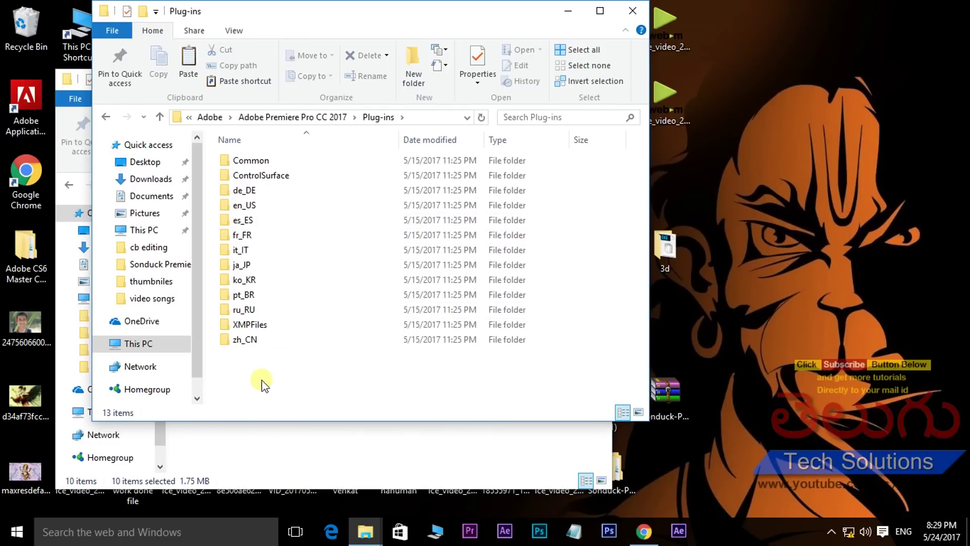
pyautogui.doubleClick(252, 162)
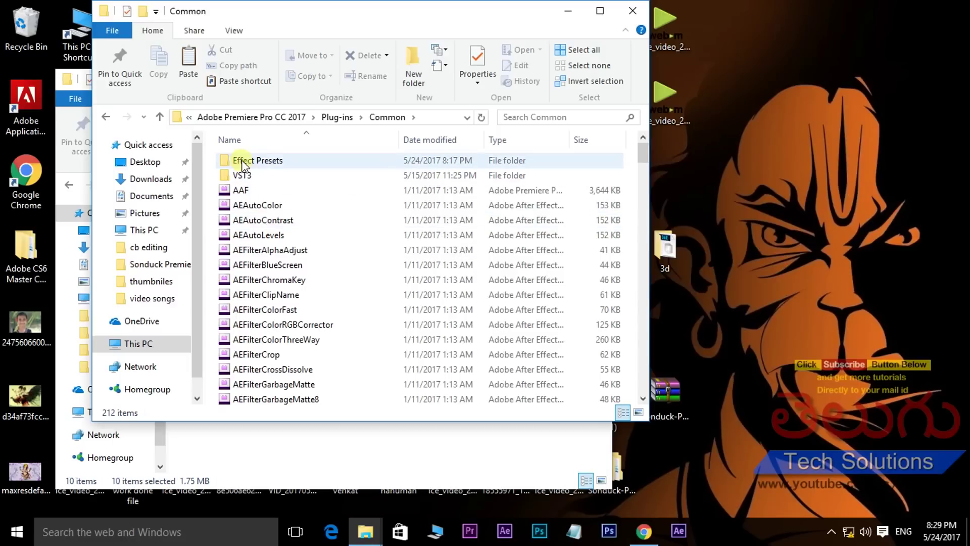
pyautogui.doubleClick(263, 162)
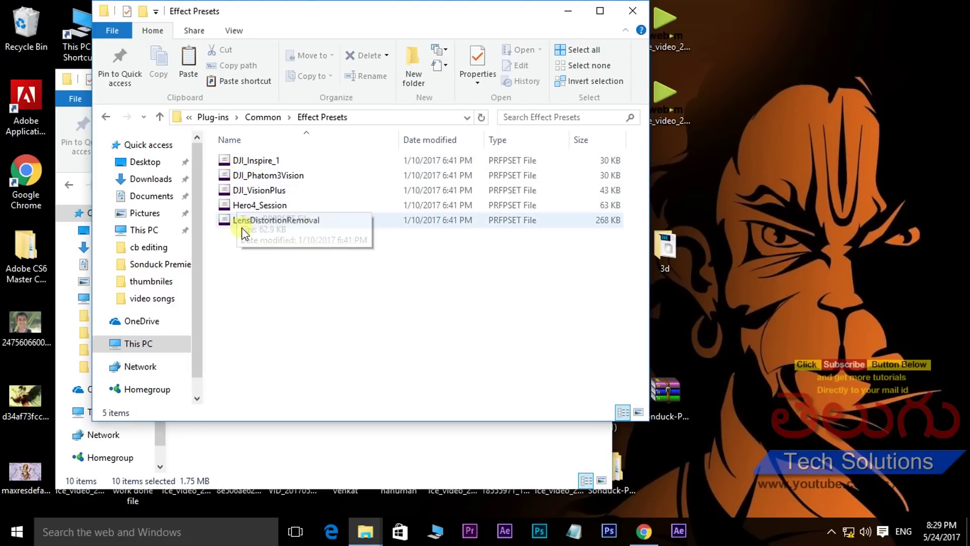
# Paste the ten Sonduck presets there with administrator permission, then relaunch Premiere Pro
pyautogui.rightClick(240, 247)
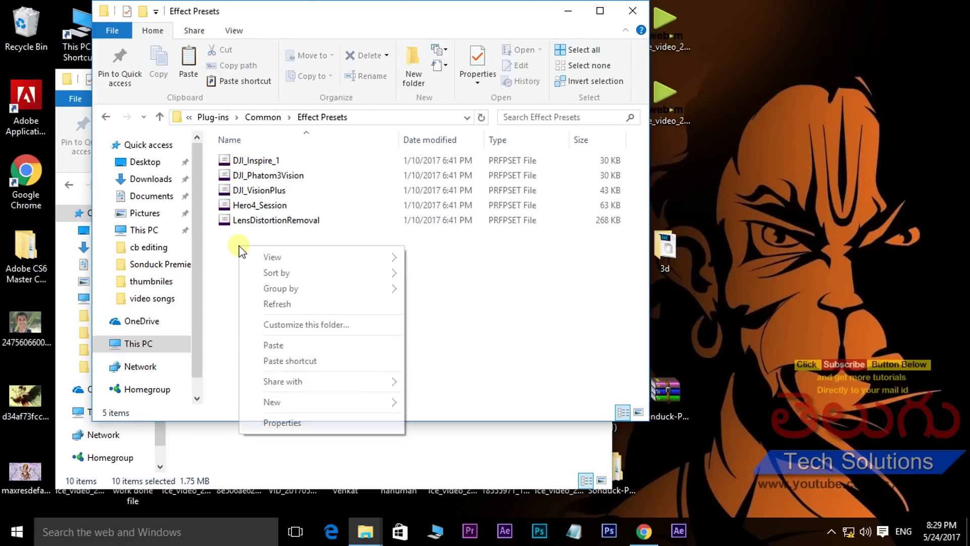
pyautogui.click(273, 345)
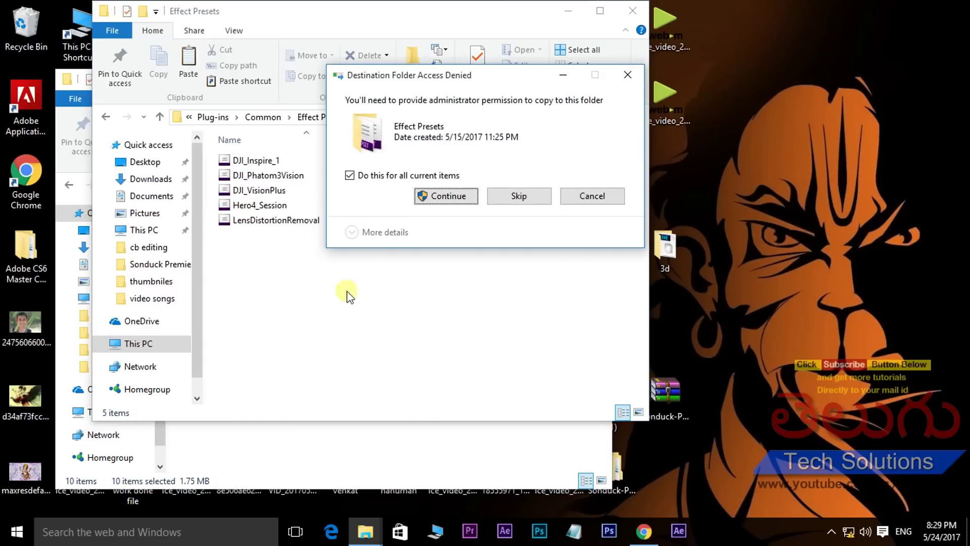
pyautogui.click(444, 197)
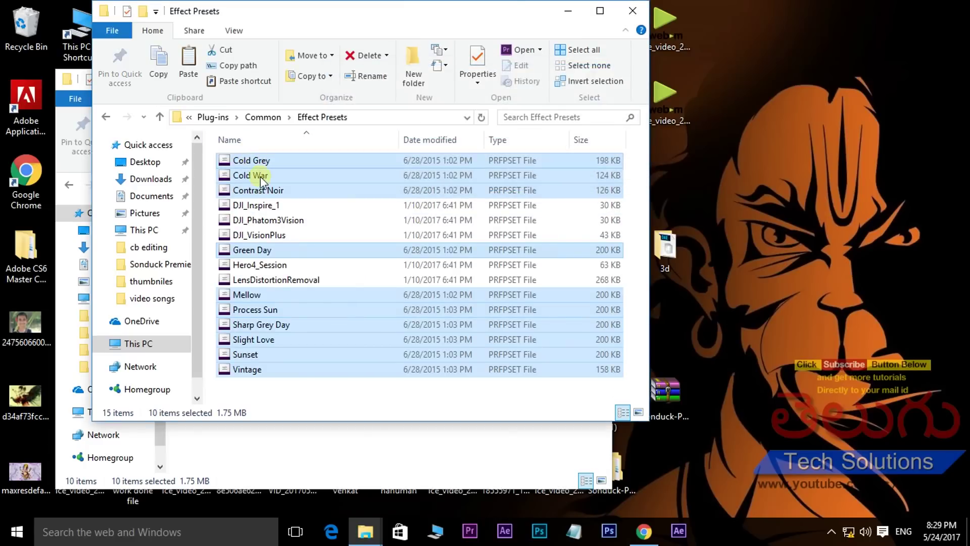
pyautogui.click(472, 538)
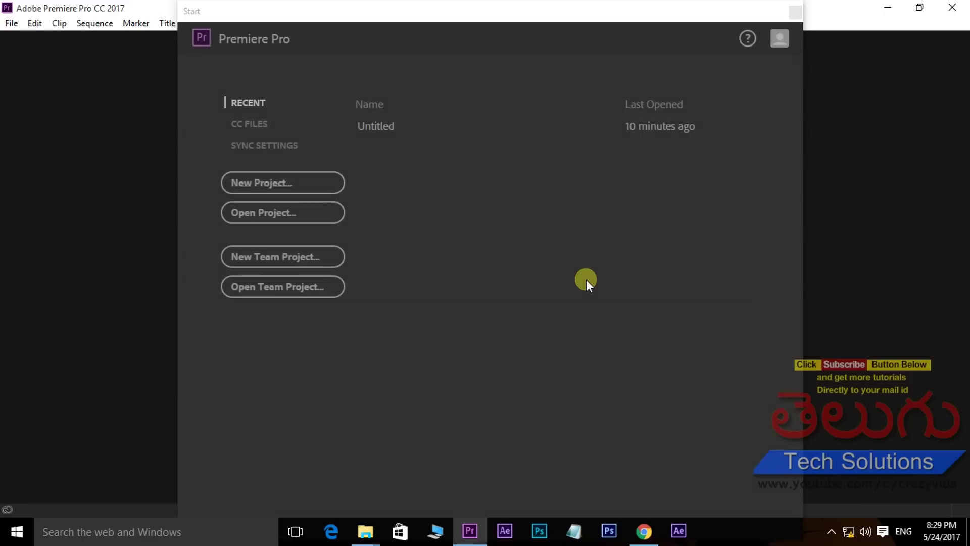
# Create a new Untitled project, overwriting the existing one
pyautogui.click(285, 186)
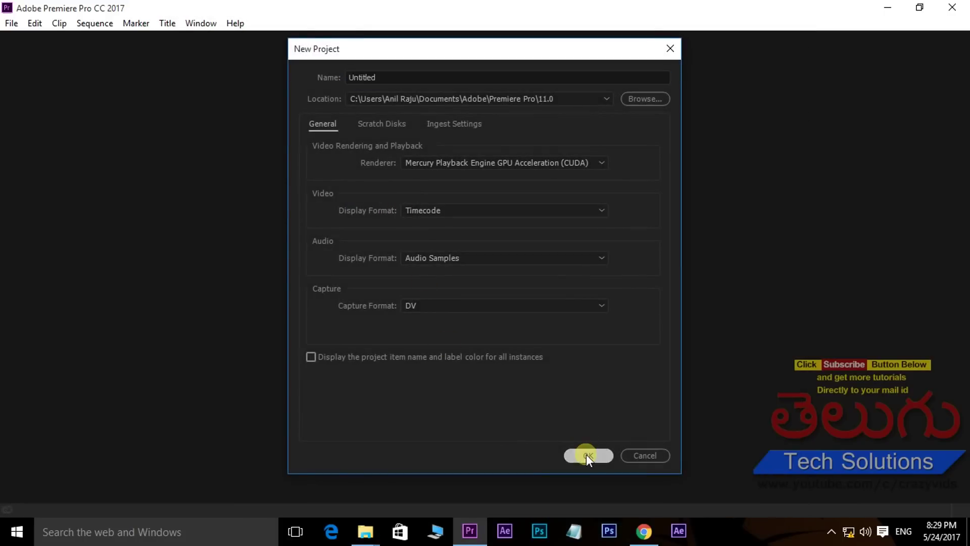
pyautogui.click(586, 454)
pyautogui.click(533, 277)
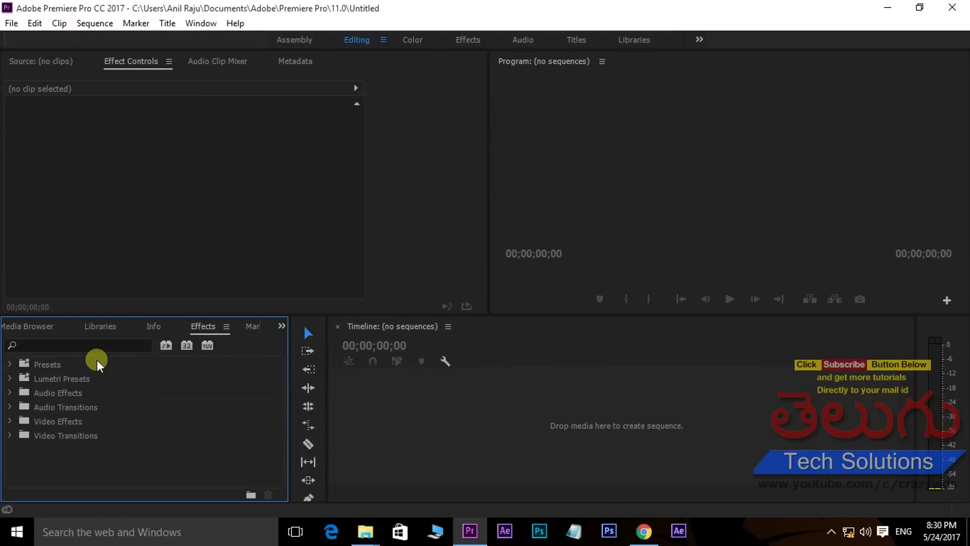
# Expand Presets and check Cold Grey, Cold War, Contrast Noir, Green Day and Mellow
pyautogui.click(10, 365)
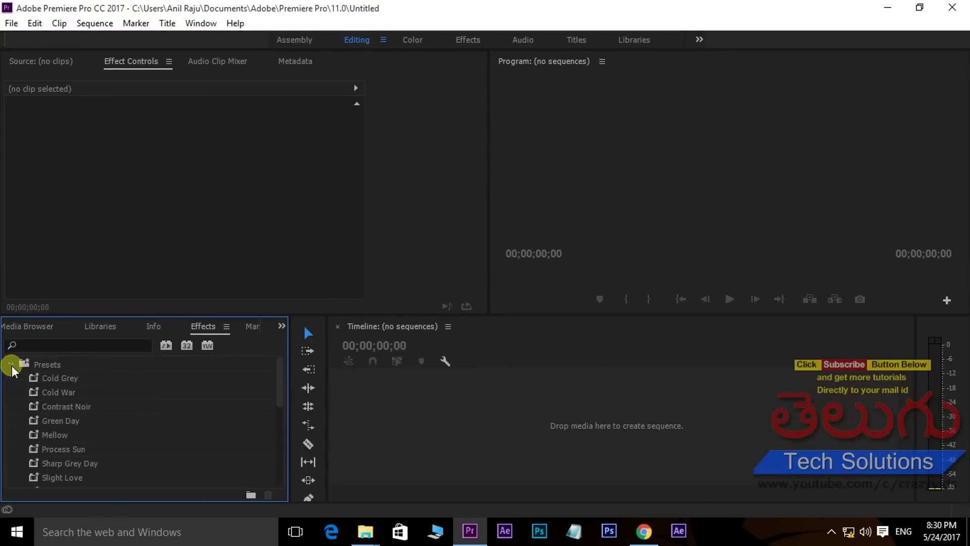
pyautogui.click(53, 379)
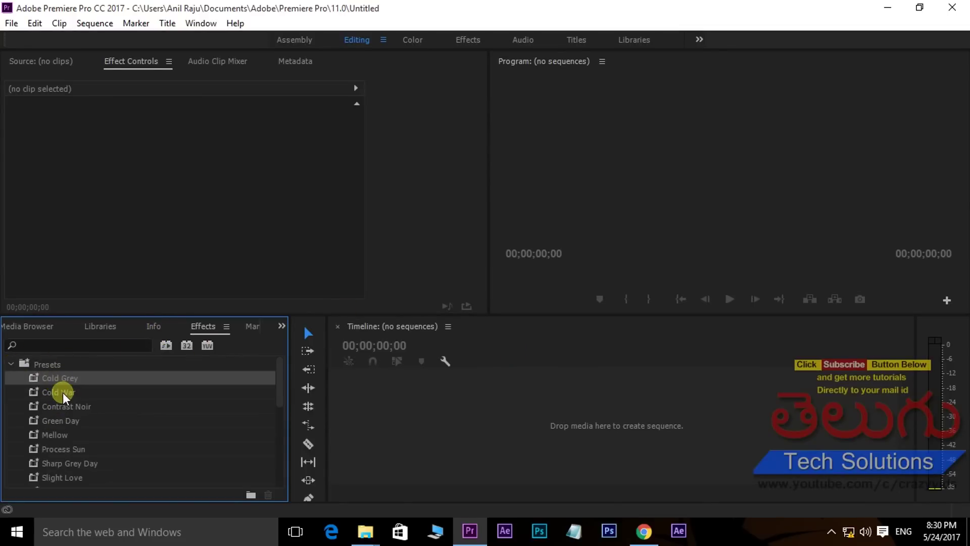
pyautogui.click(63, 392)
pyautogui.click(68, 407)
pyautogui.click(61, 421)
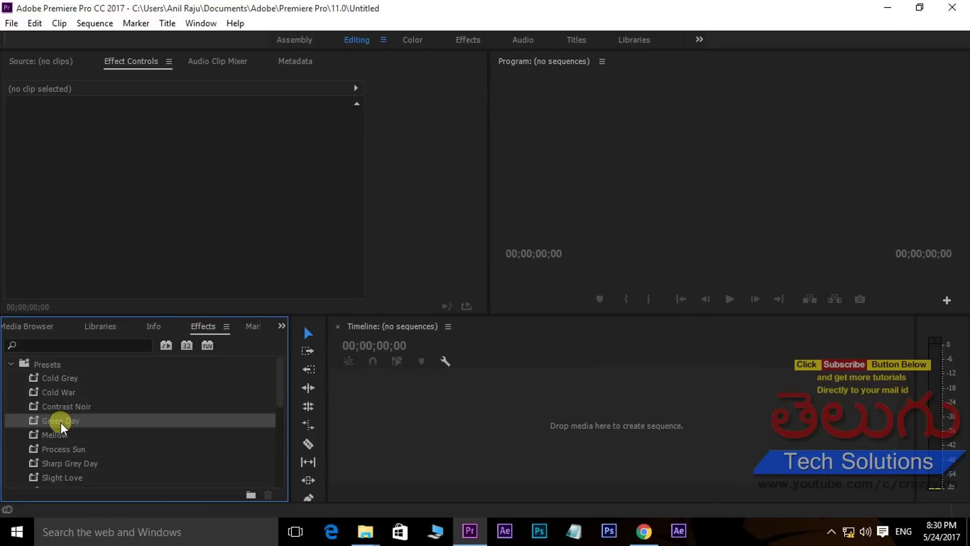
pyautogui.click(62, 435)
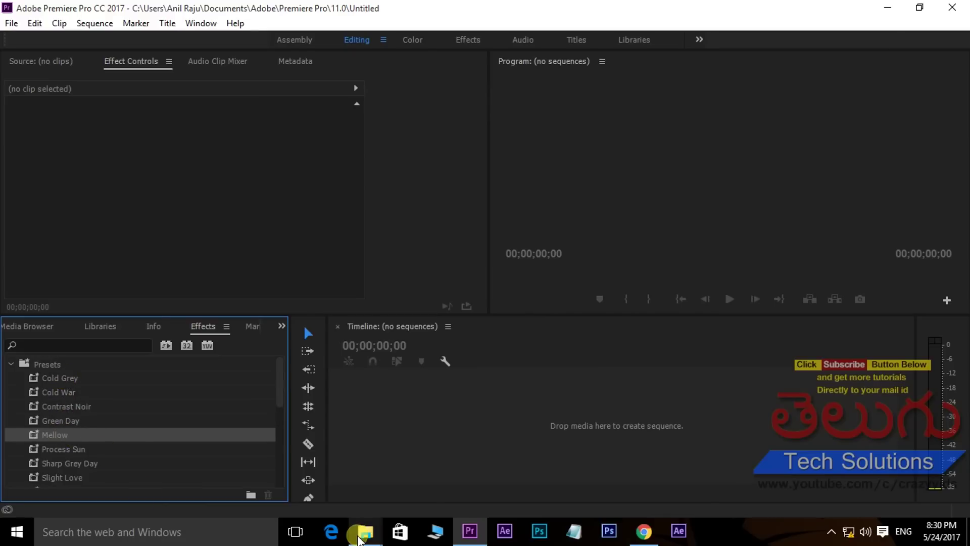
# Compare against the Sonduck Premiere Color Pack folder, then return to Premiere's presets list
pyautogui.moveTo(365, 531)
pyautogui.click(333, 480)
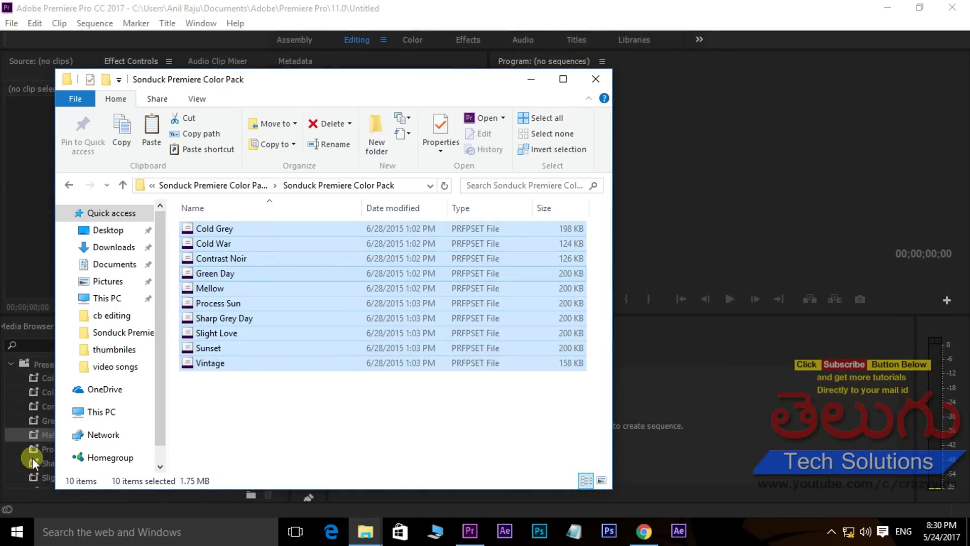
pyautogui.click(43, 365)
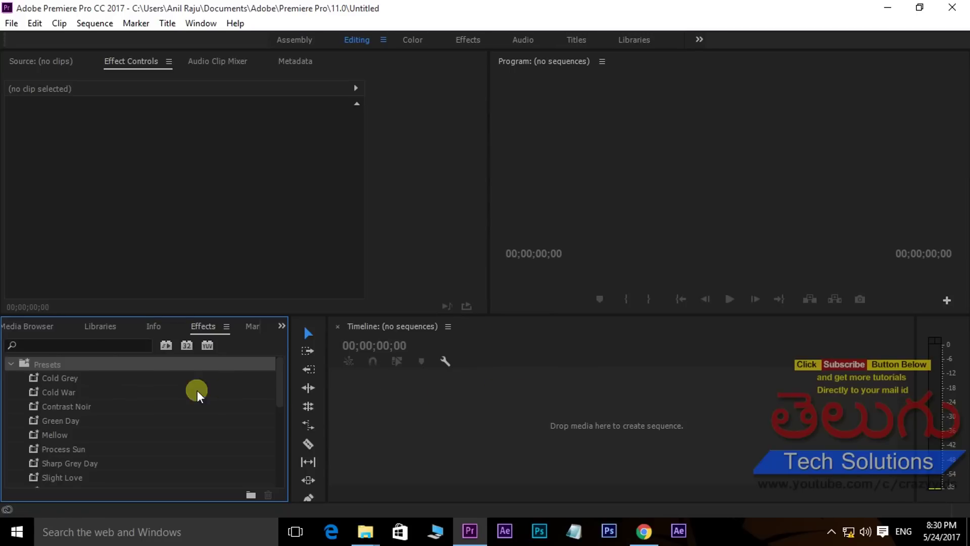
pyautogui.click(150, 211)
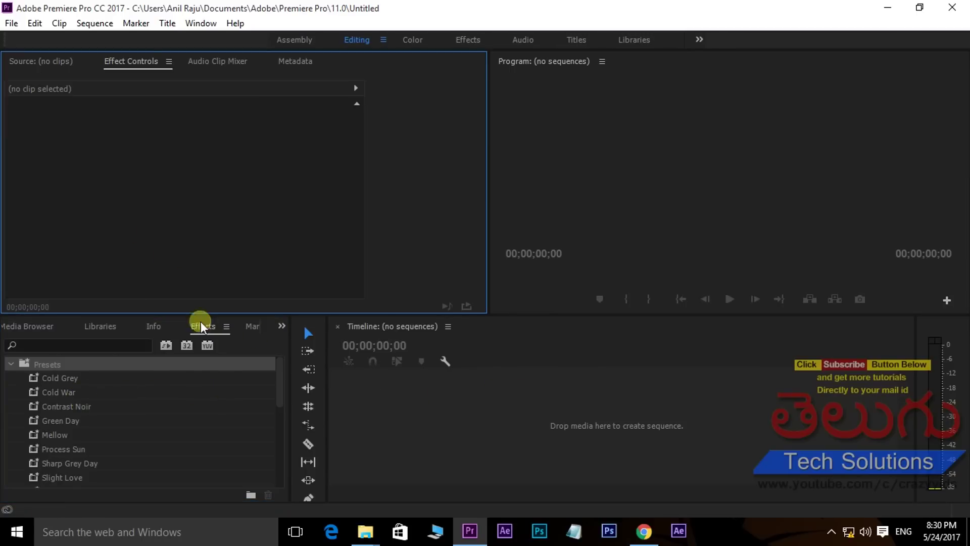
pyautogui.click(201, 322)
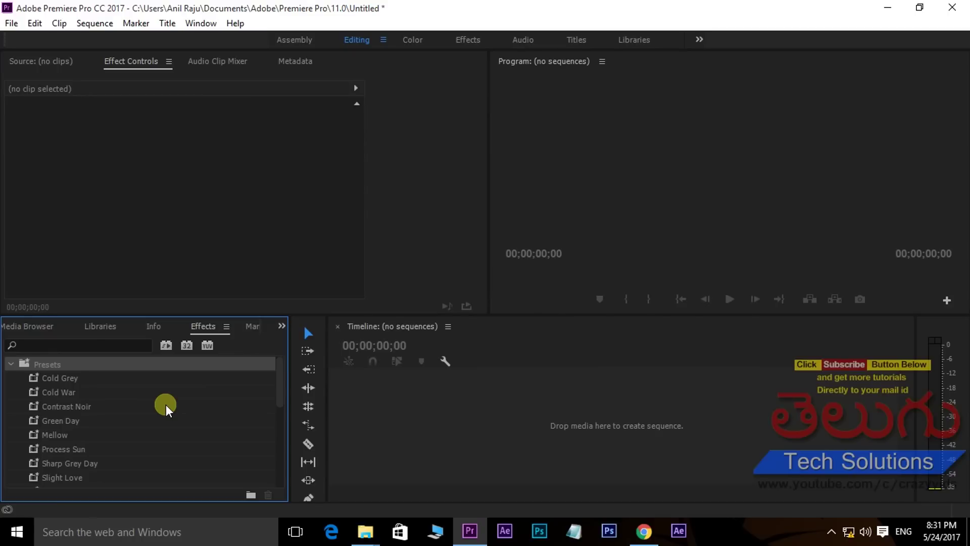
# Import the Crazy Feeling video and drag it to the Timeline to create a sequence
pyautogui.click(16, 324)
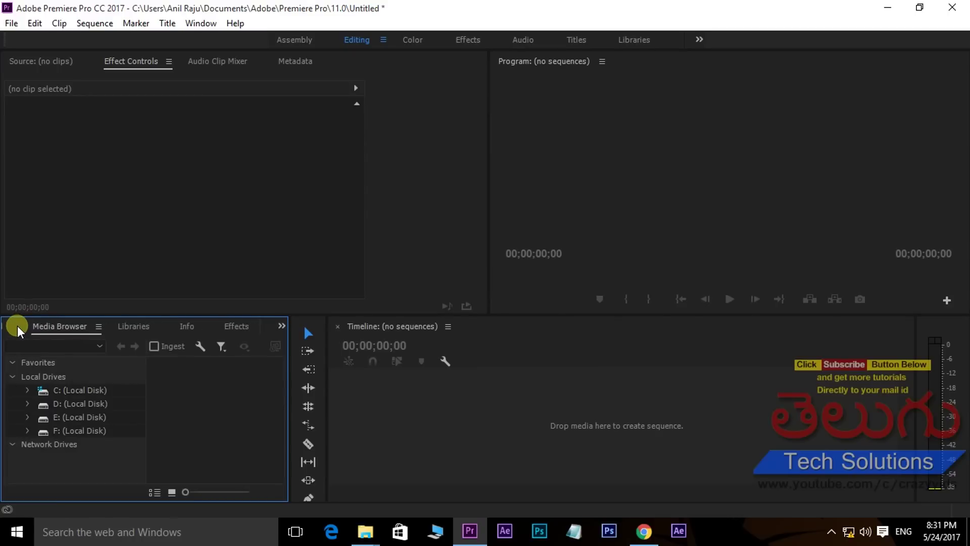
pyautogui.click(17, 326)
pyautogui.doubleClick(87, 416)
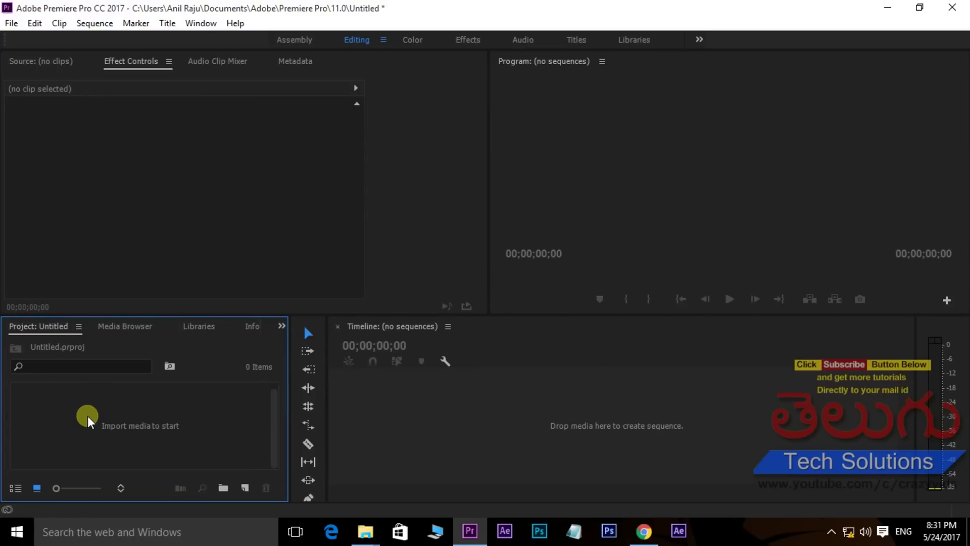
pyautogui.click(408, 241)
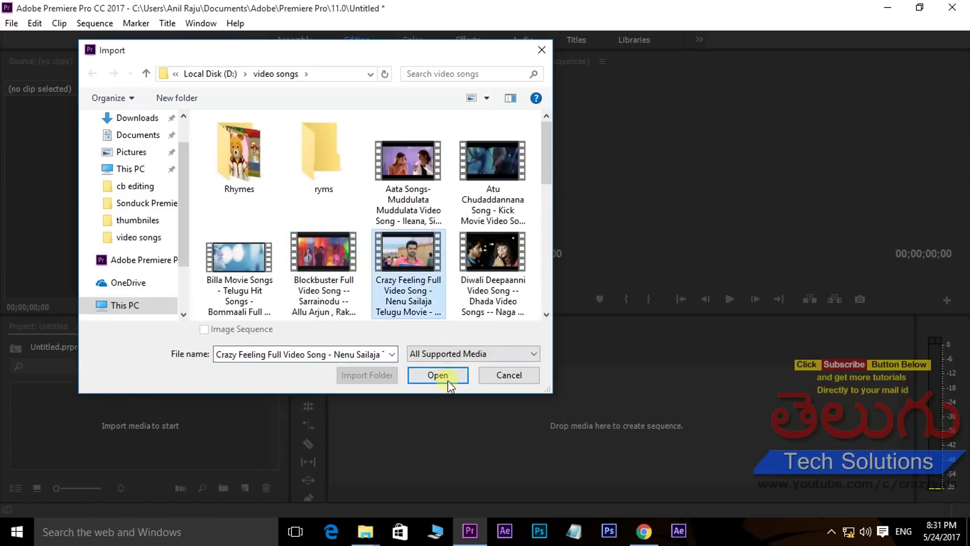
pyautogui.click(448, 380)
pyautogui.moveTo(34, 413); pyautogui.dragTo(500, 413)
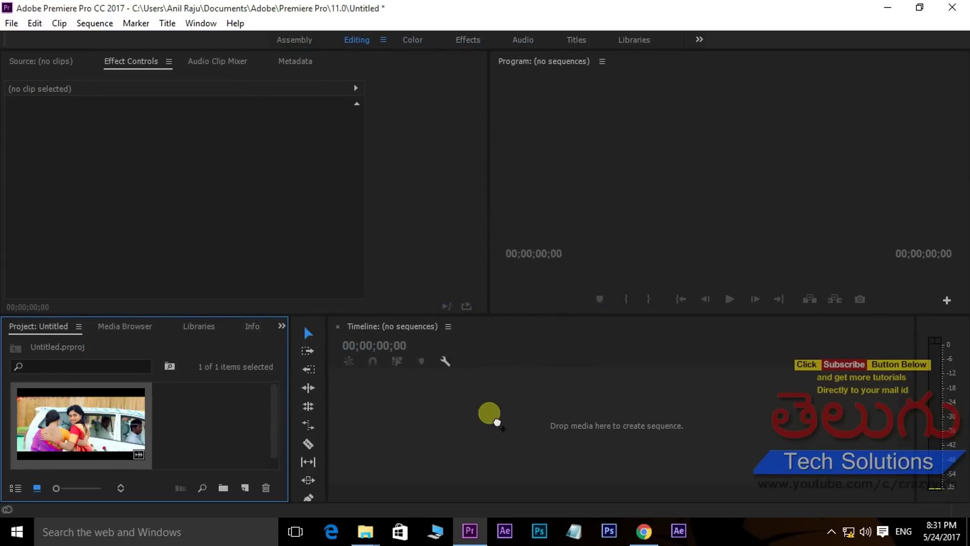
# Bring back the effect presets list and set the current time to 00:00:03:07
pyautogui.click(251, 328)
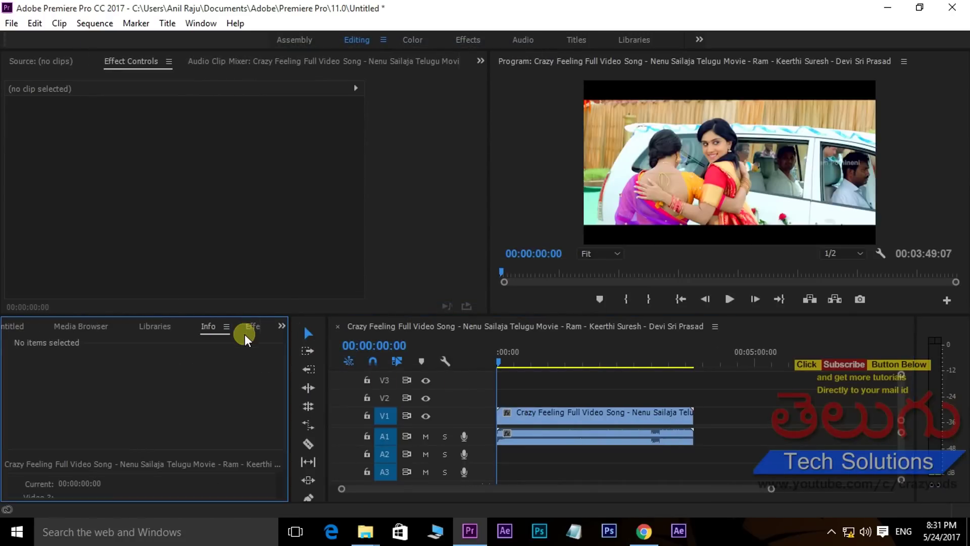
pyautogui.click(253, 326)
pyautogui.click(48, 365)
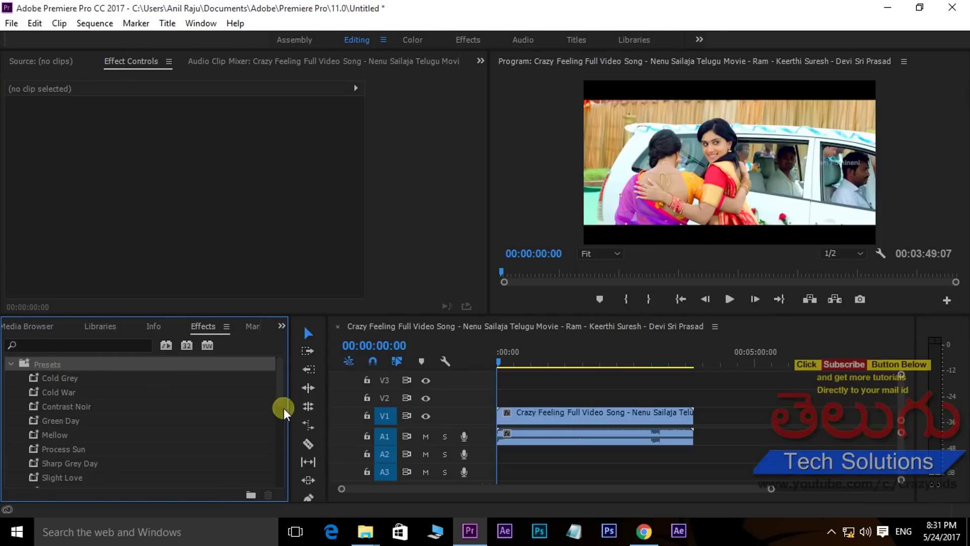
pyautogui.moveTo(276, 380); pyautogui.dragTo(277, 380)
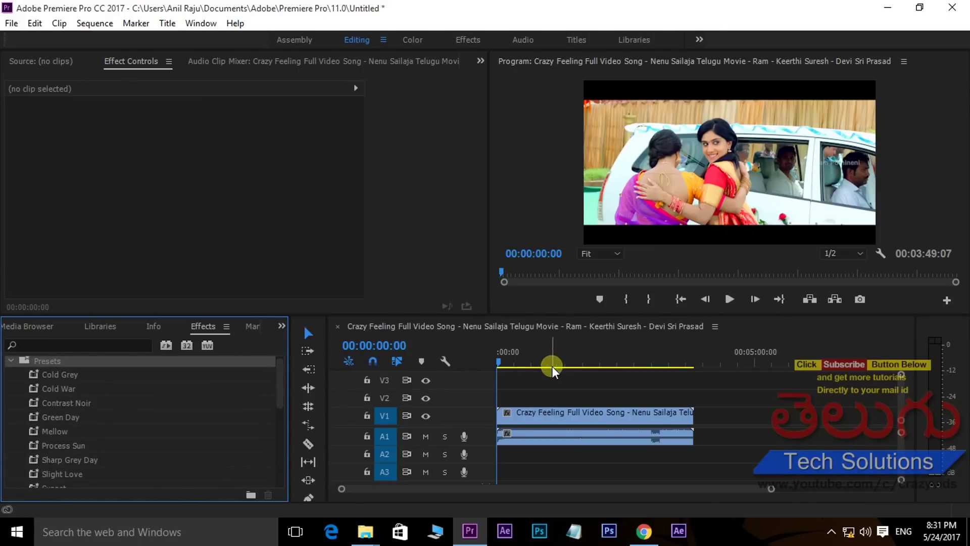
pyautogui.click(502, 362)
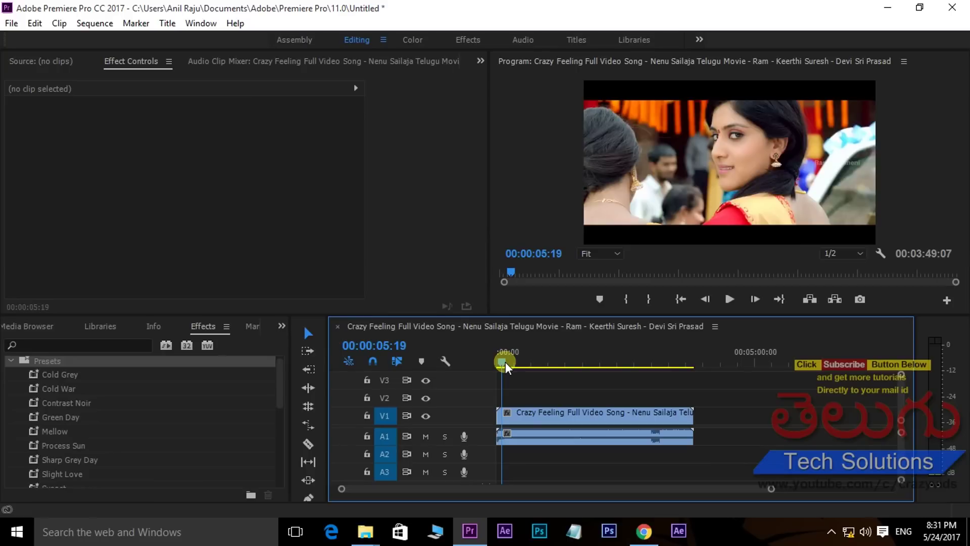
pyautogui.moveTo(505, 362); pyautogui.dragTo(503, 362)
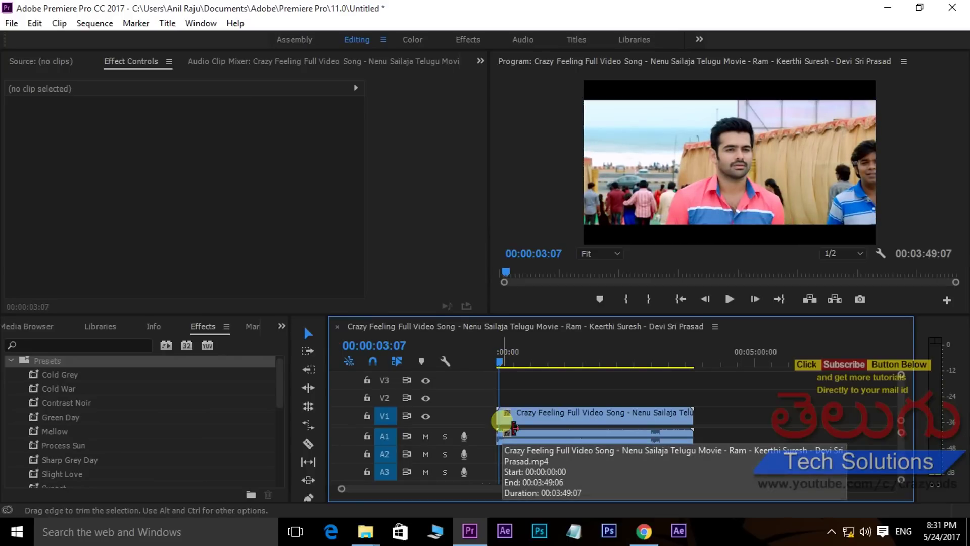
# Apply Contrast Noir to the clip's opening piece up to 00:00:03:07 and preview it in black-and-white
pyautogui.click(544, 415)
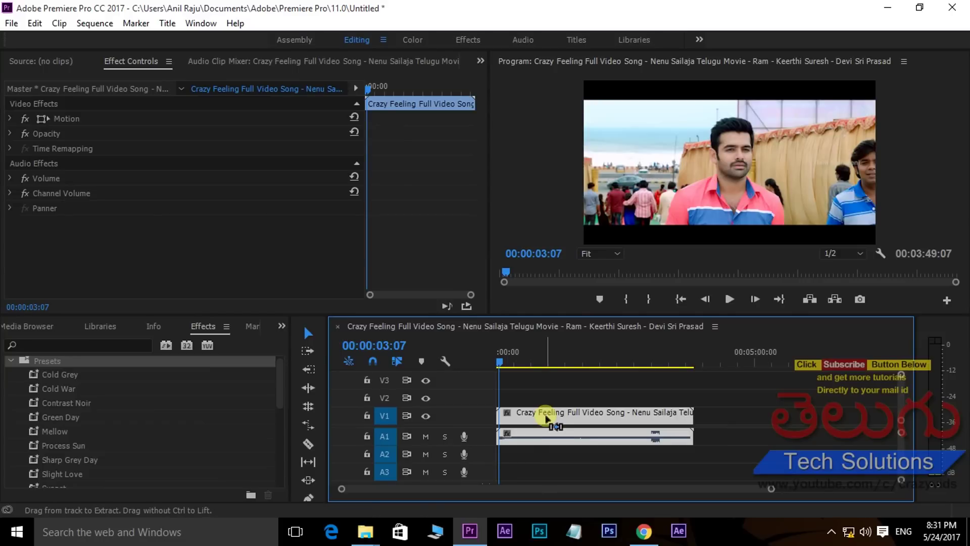
pyautogui.click(513, 393)
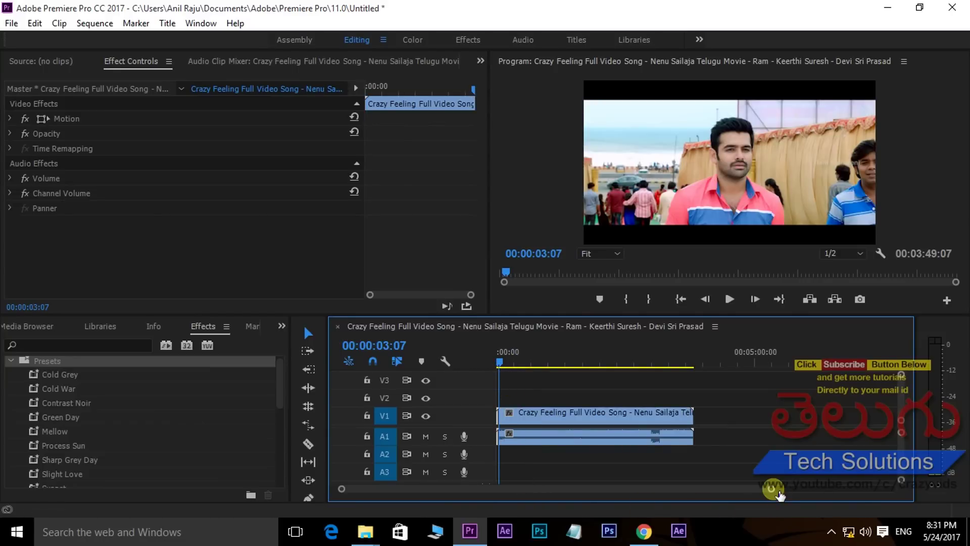
pyautogui.moveTo(773, 489); pyautogui.dragTo(592, 475)
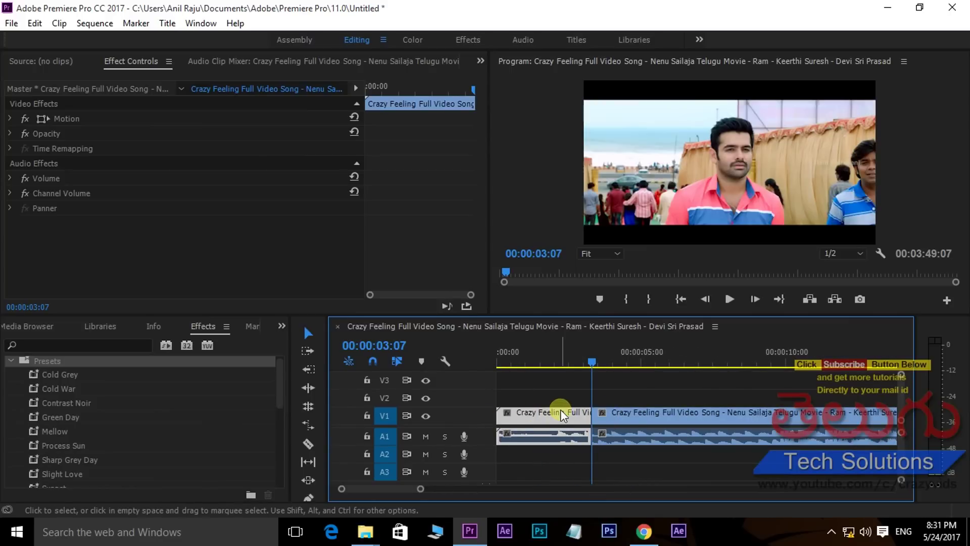
pyautogui.moveTo(33, 403)
pyautogui.mouseDown()
pyautogui.moveTo(554, 430)
pyautogui.moveTo(547, 418)
pyautogui.mouseUp()
pyautogui.moveTo(592, 371)
pyautogui.mouseDown()
pyautogui.moveTo(553, 373)
pyautogui.moveTo(578, 379)
pyautogui.mouseUp()
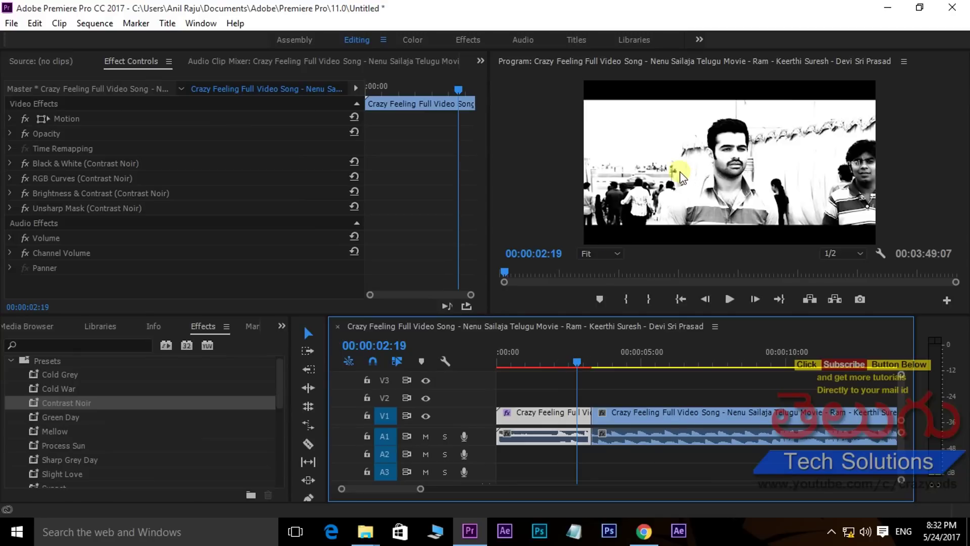
pyautogui.press('`')
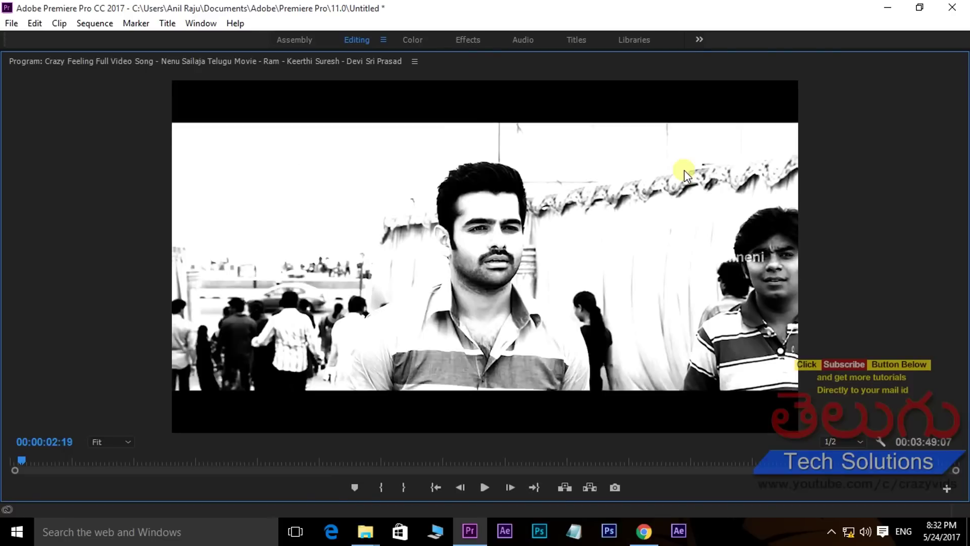
pyautogui.press('space')
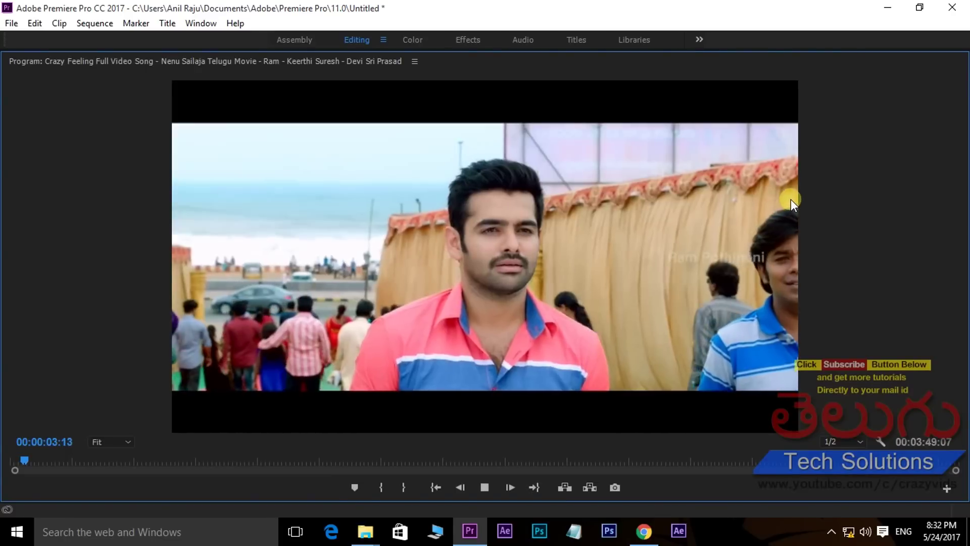
pyautogui.press('space')
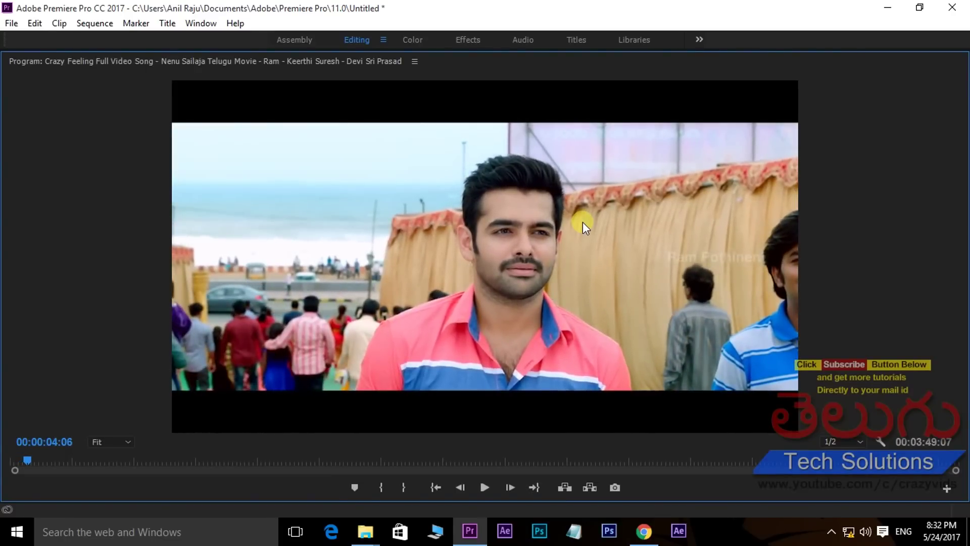
pyautogui.press('j')
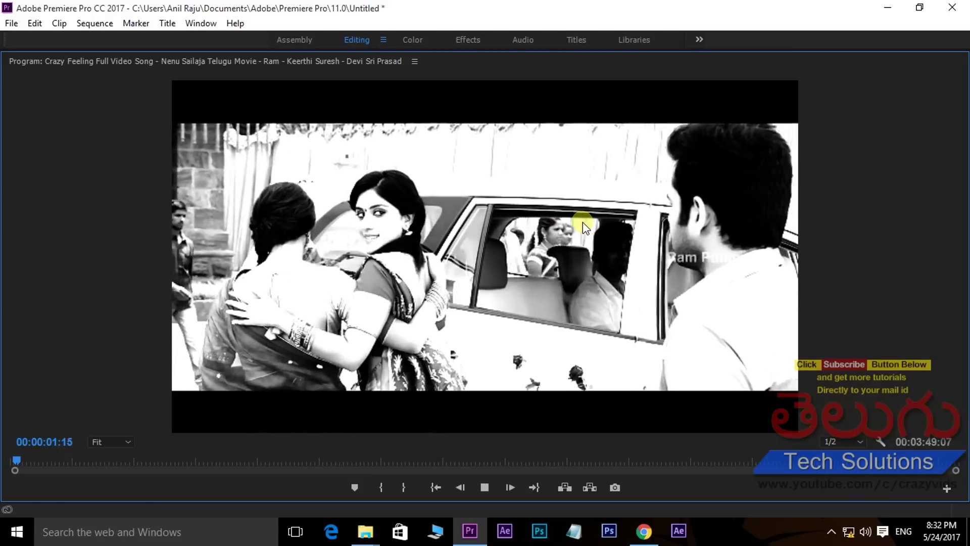
pyautogui.press('l')
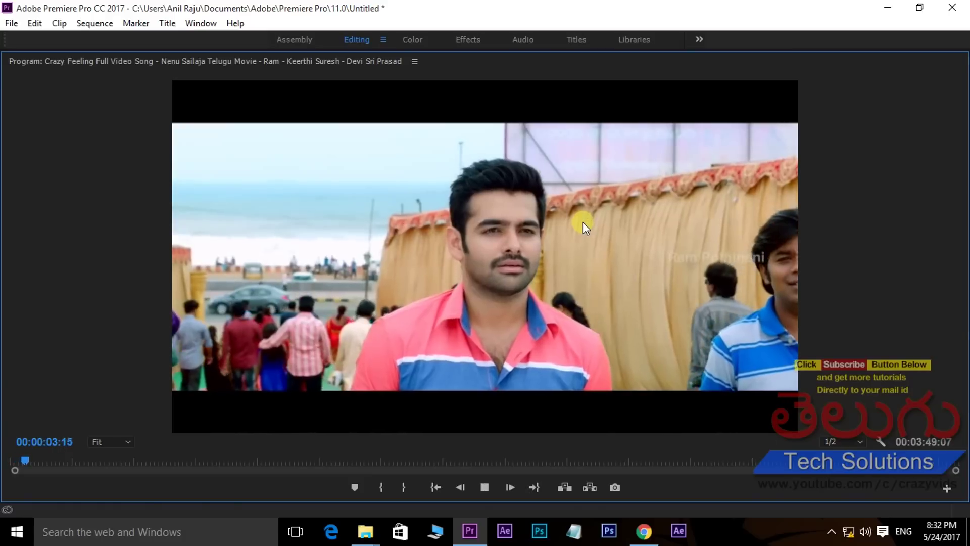
pyautogui.press('k')
pyautogui.press('`')
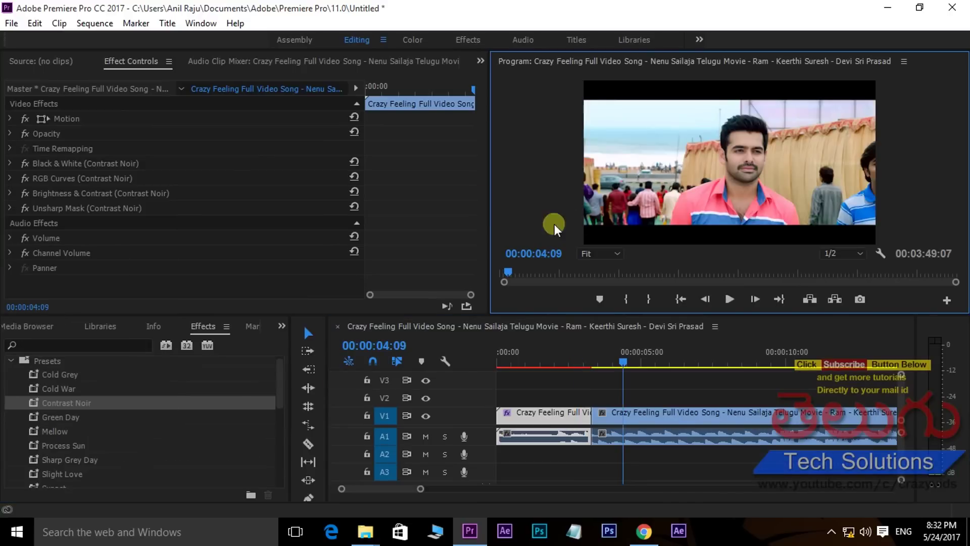
# Bring the Sonduck Premiere Color Pack folder forward, selecting then deselecting its ten PRFPSET files
pyautogui.moveTo(365, 530)
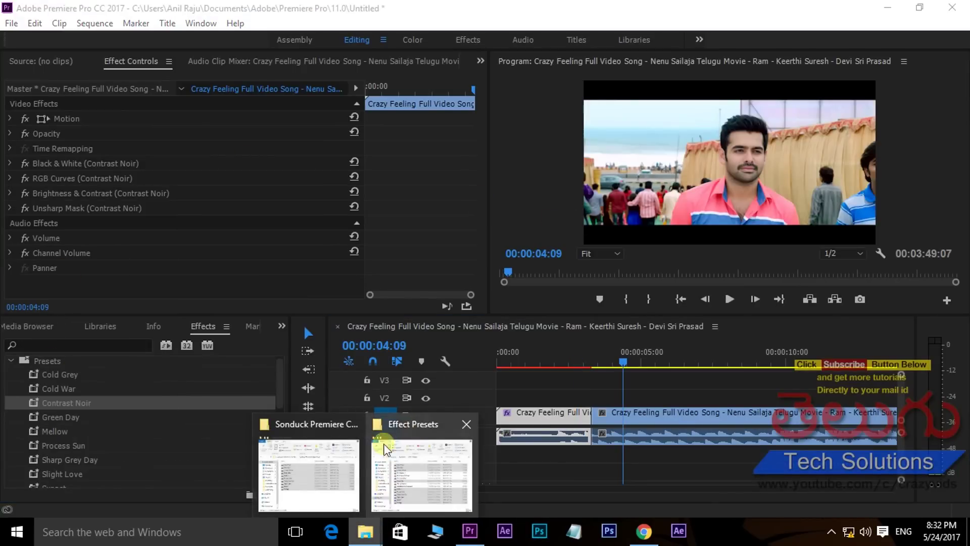
pyautogui.click(308, 469)
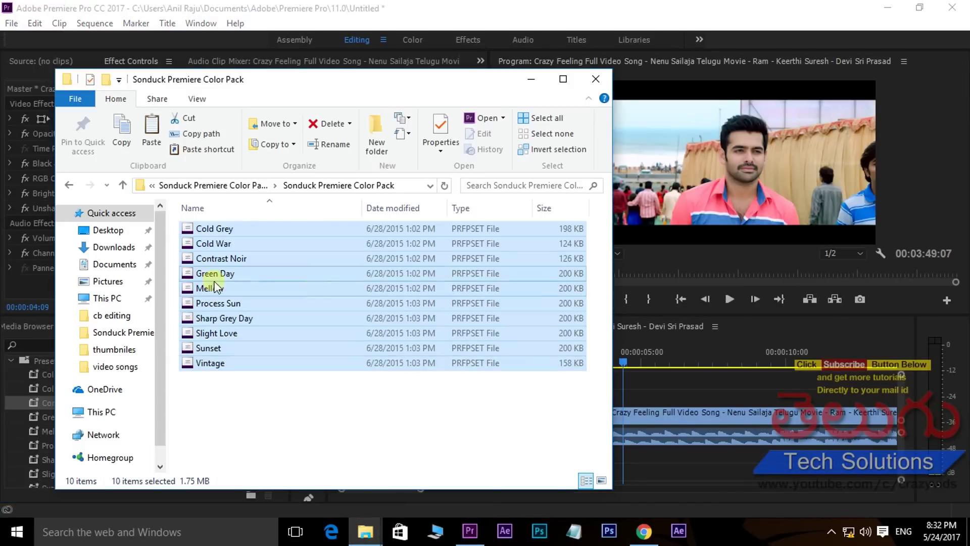
pyautogui.click(230, 429)
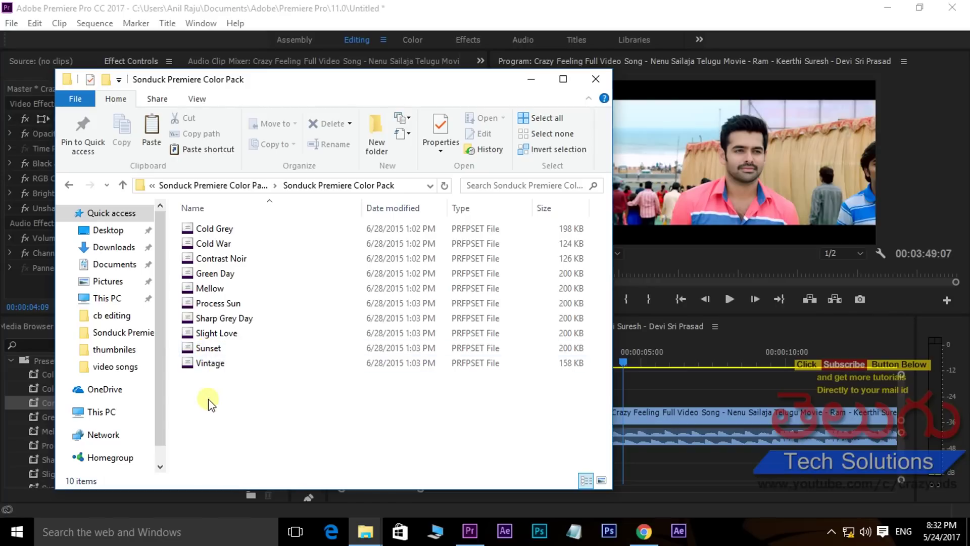
pyautogui.moveTo(208, 398); pyautogui.dragTo(283, 212)
pyautogui.click(230, 429)
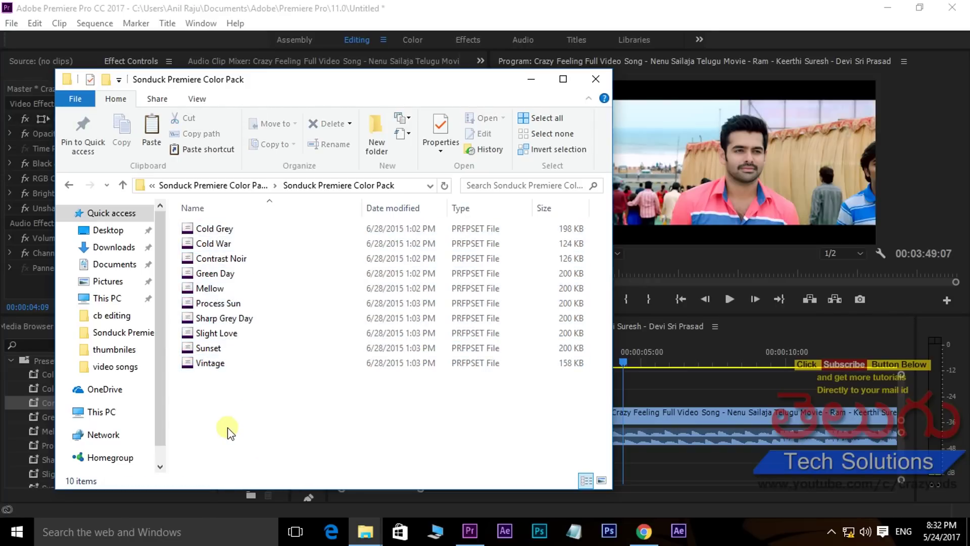